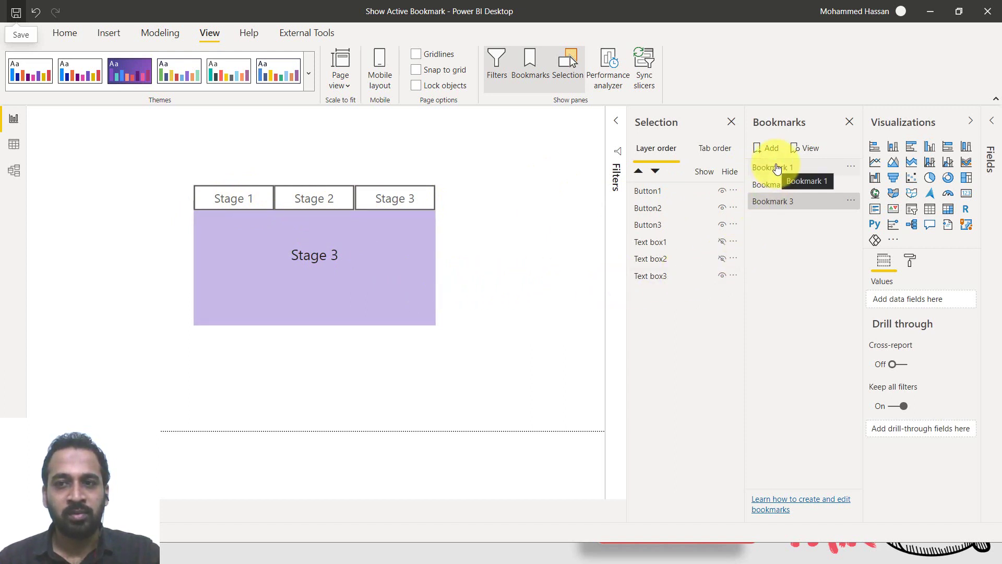
Preview Bookmarks 1, 2 and 3 to confirm each shows its own Stage panel.
left_click(793, 169)
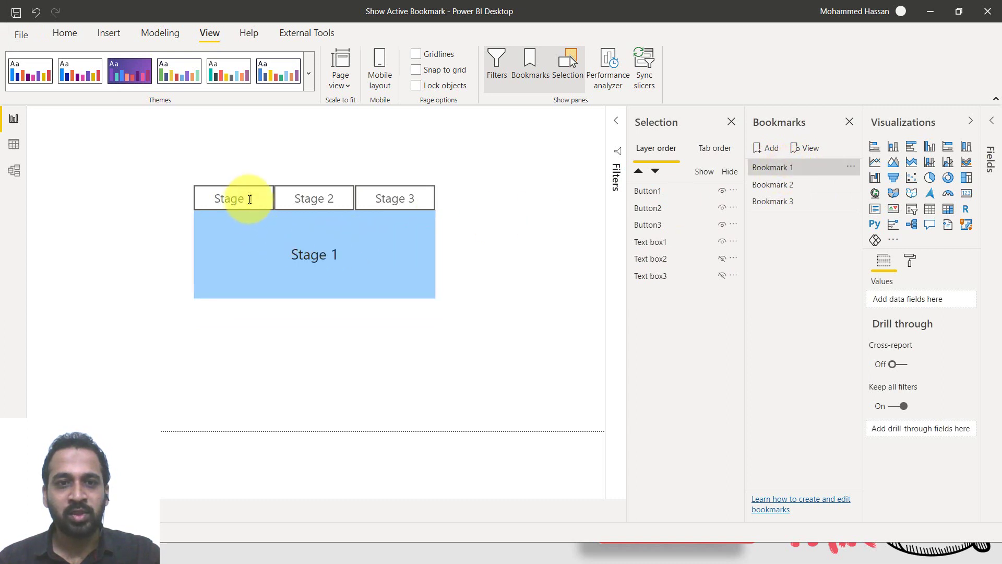
left_click(793, 185)
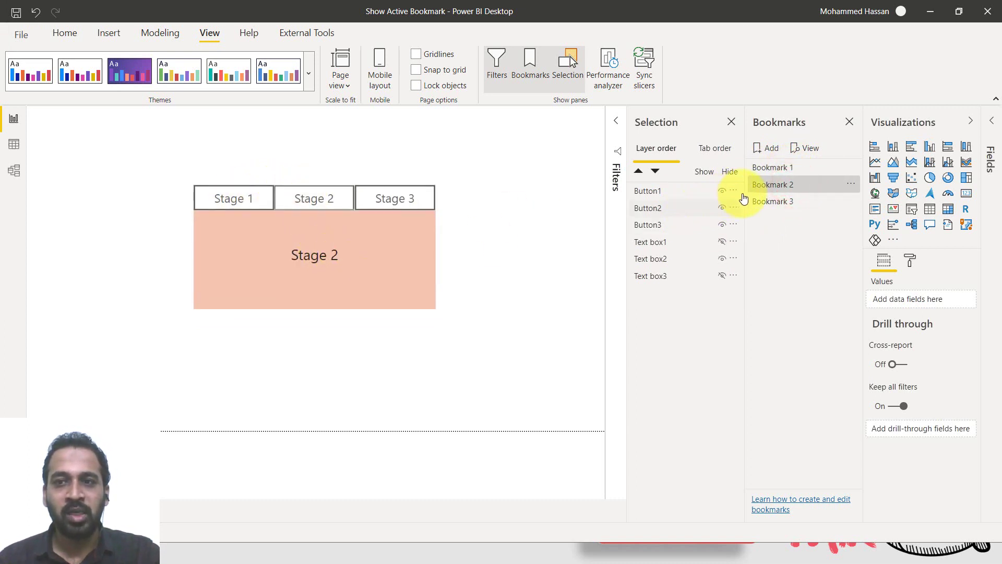
left_click(772, 202)
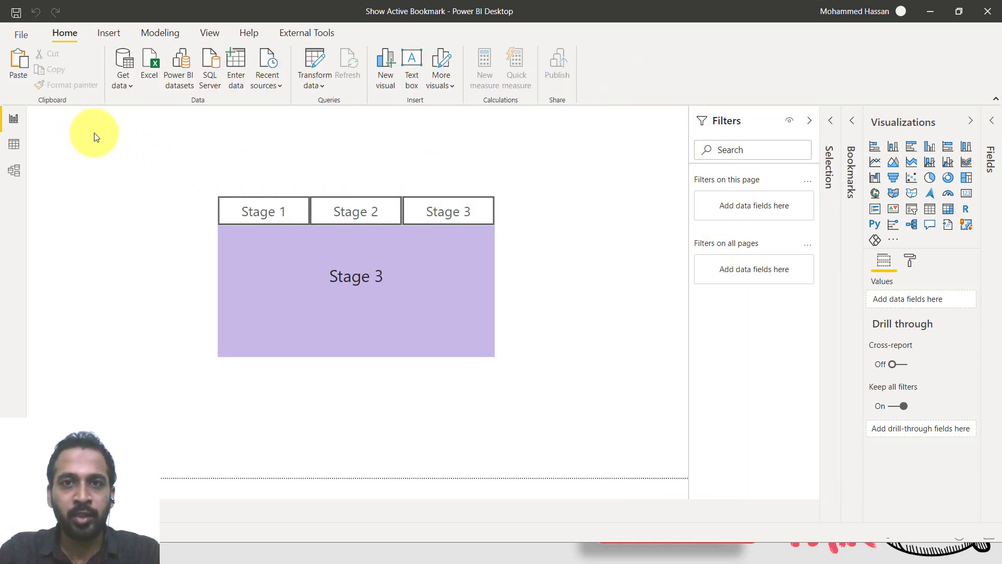
Start a new Enter data table with an SNo column holding 1, 2 and 3.
left_click(238, 78)
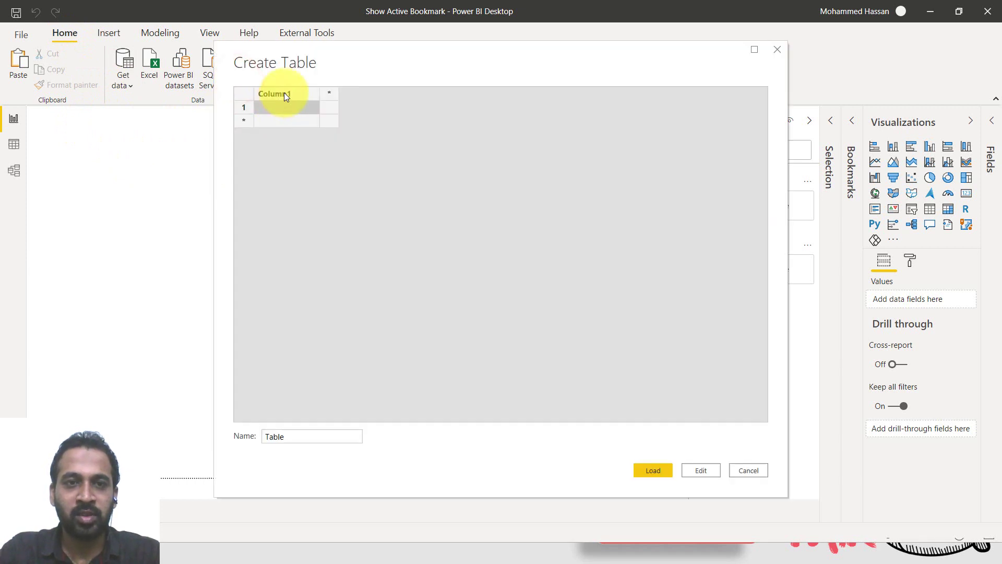
double_click(284, 94)
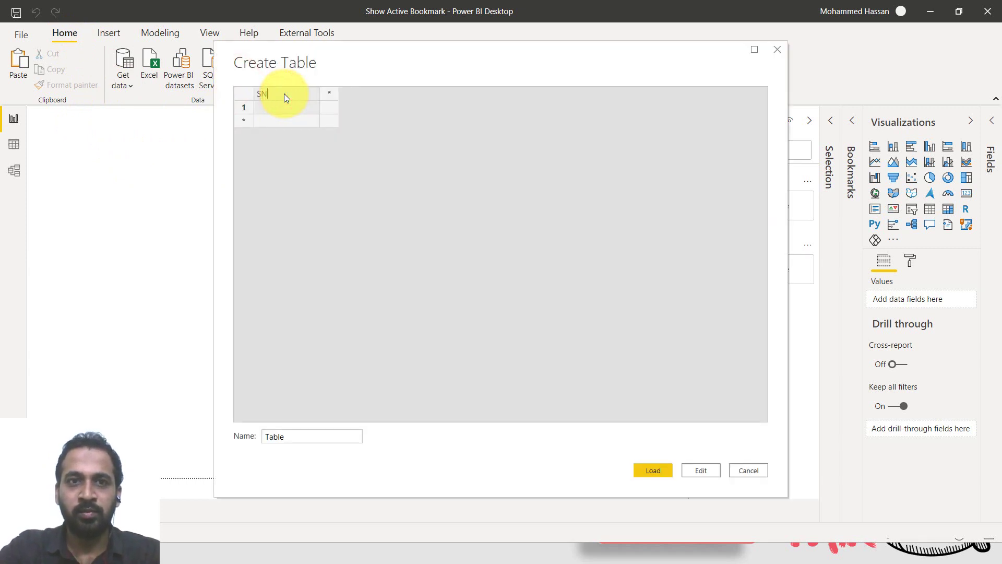
key("Return")
type("1")
key("Return")
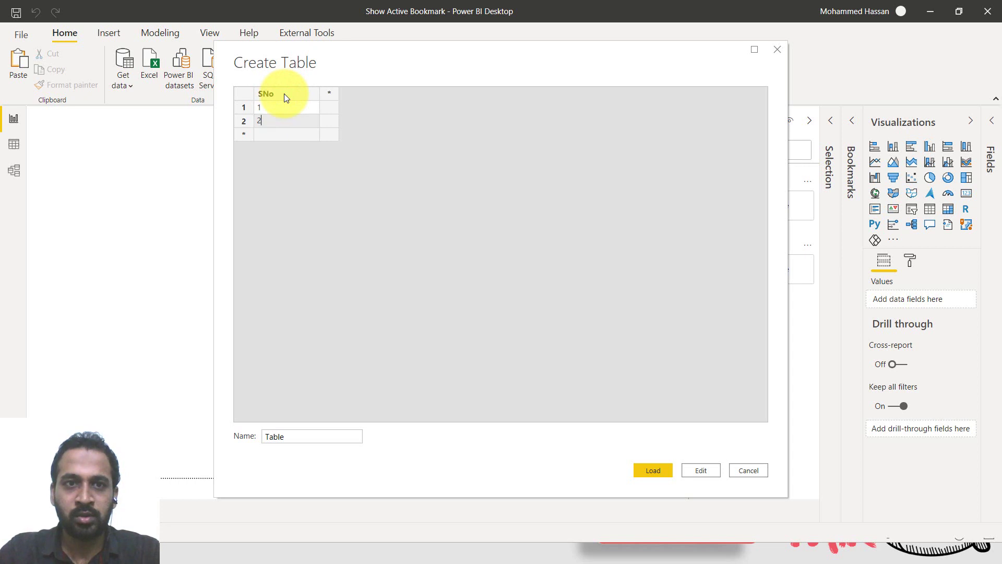
type("2")
key("Return")
type("3")
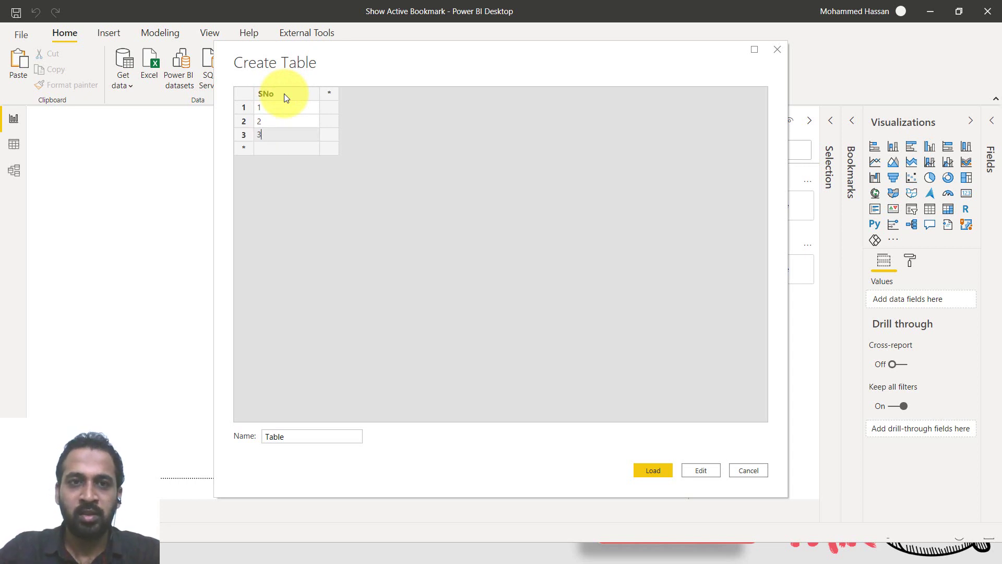
Add a second column with values Stage1, Stage2 and Stage3.
left_click(284, 94)
key("Tab")
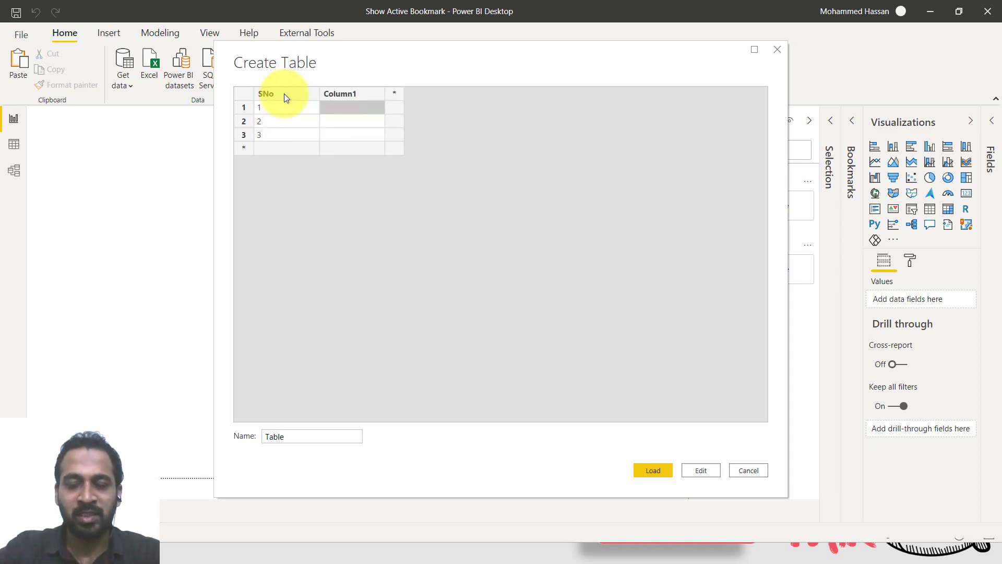
type("Stage1")
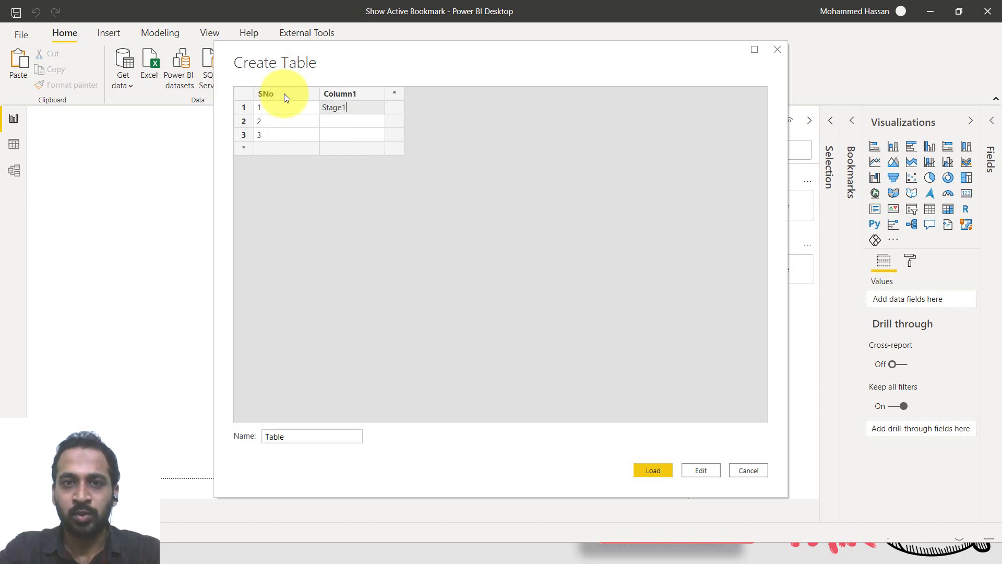
key("Return")
type("Stage2")
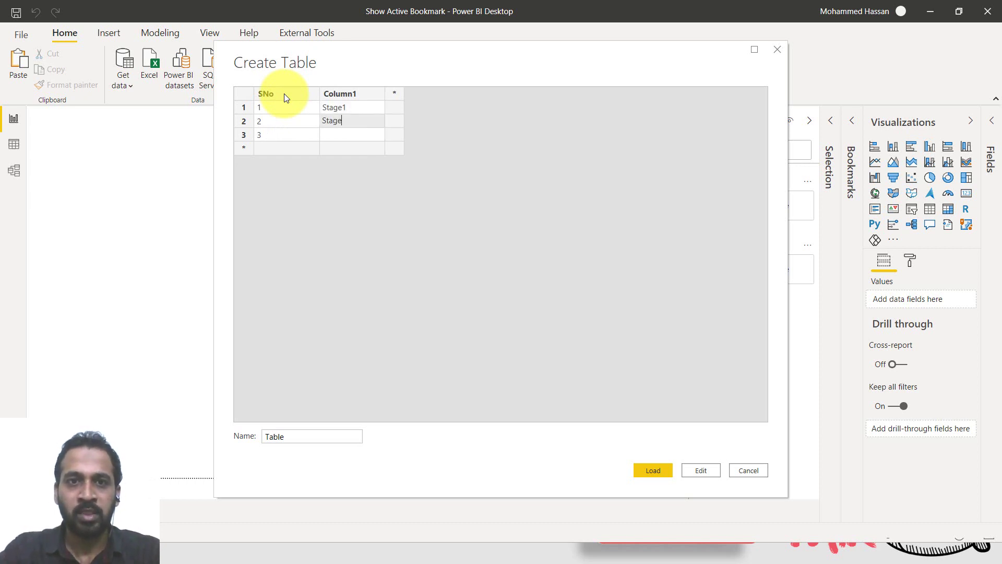
key("Return")
type("Stage3")
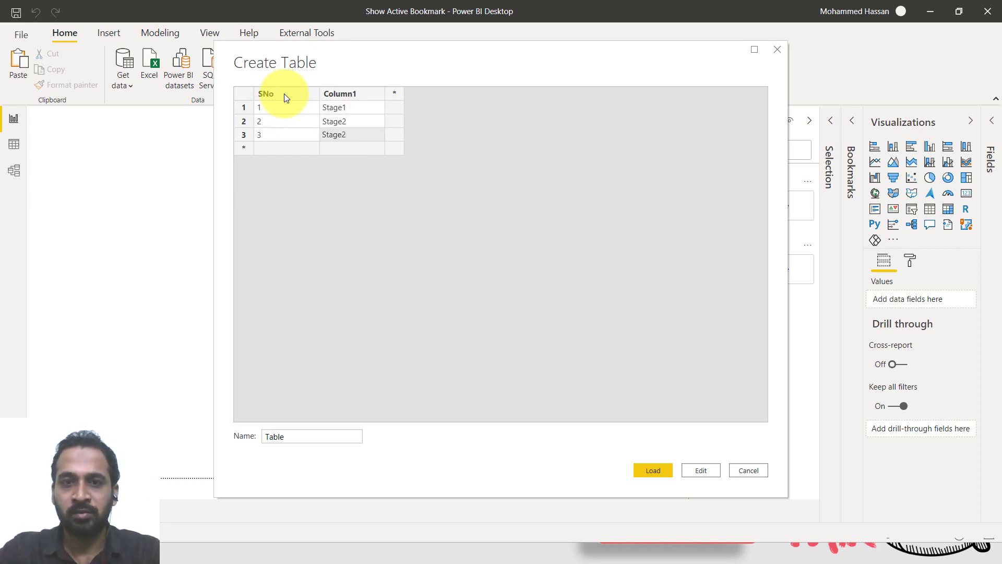
Name the second column Stages and the table BookmarkTbl.
double_click(344, 93)
type("Stages")
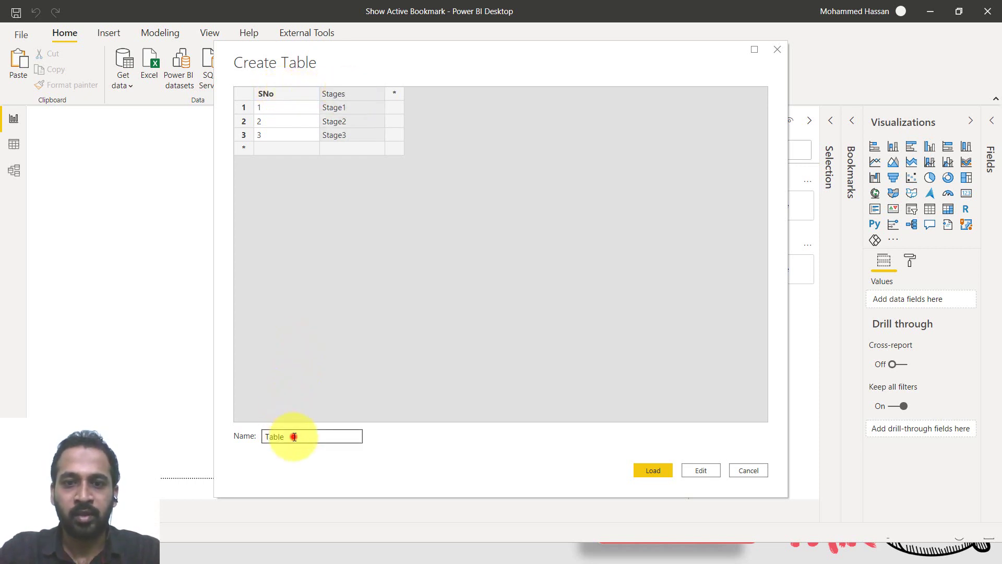
left_click(296, 436)
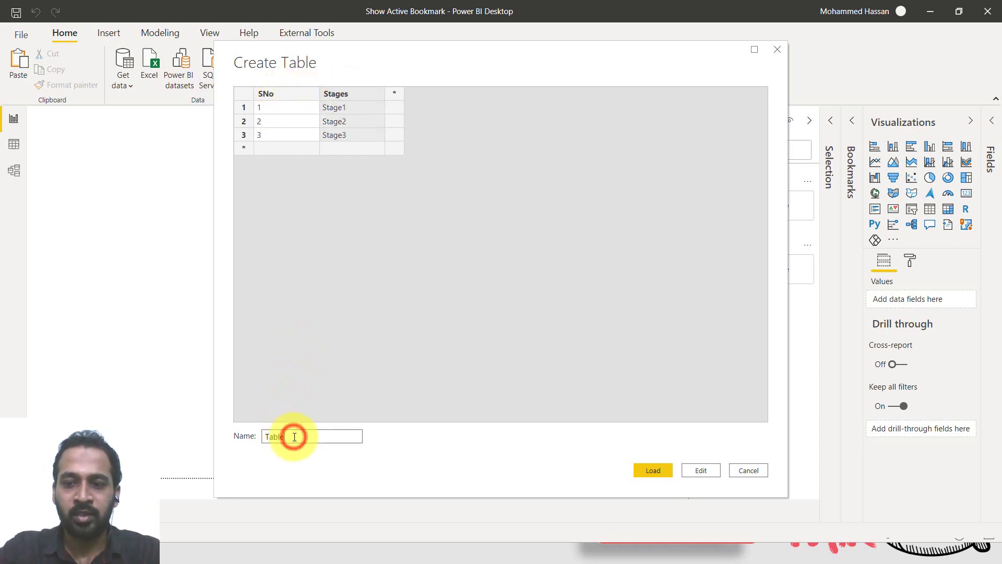
double_click(295, 437)
type("Book")
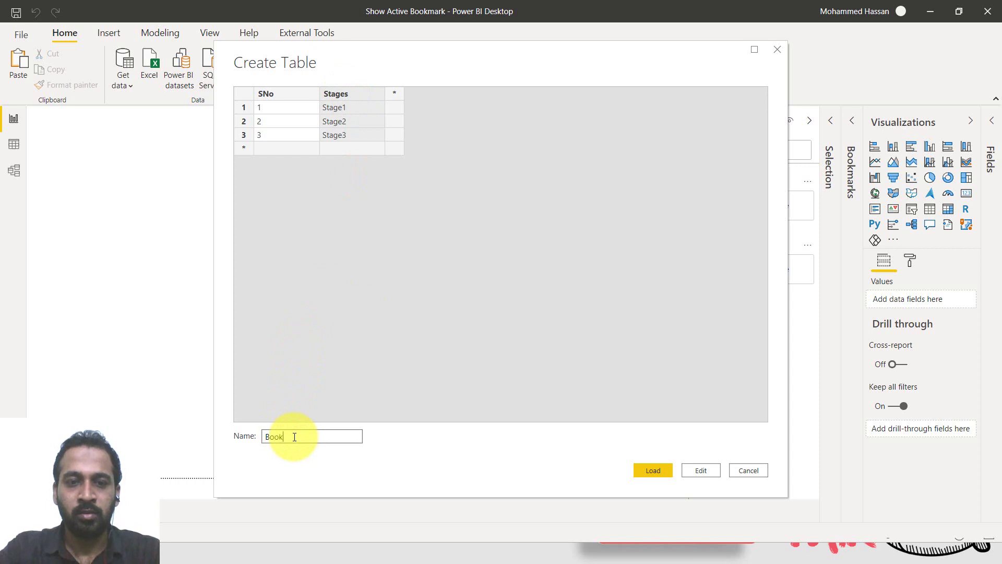
type("markTbl")
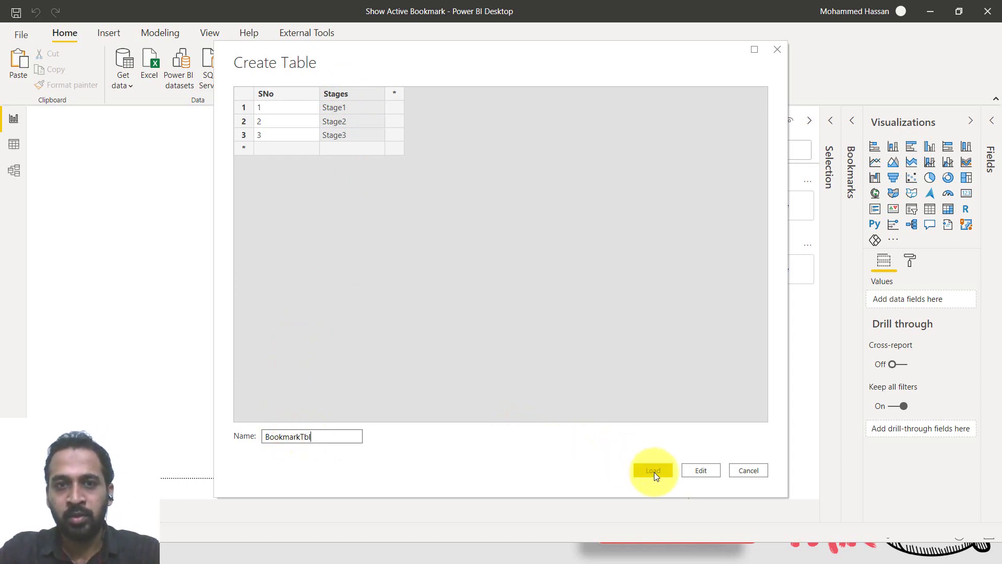
Load BookmarkTbl and place a Stages slicer right of the Stage panel.
left_click(654, 470)
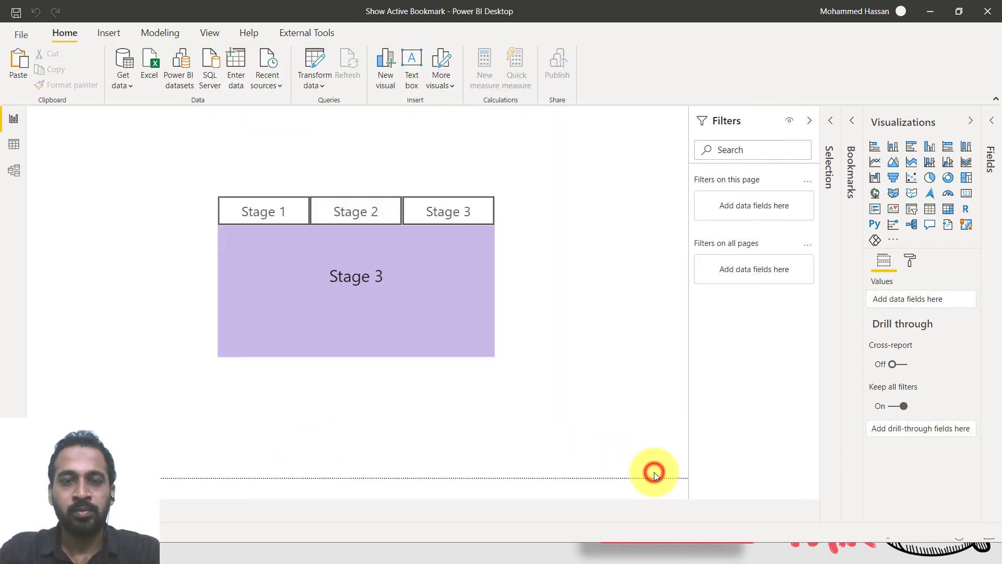
left_click(619, 242)
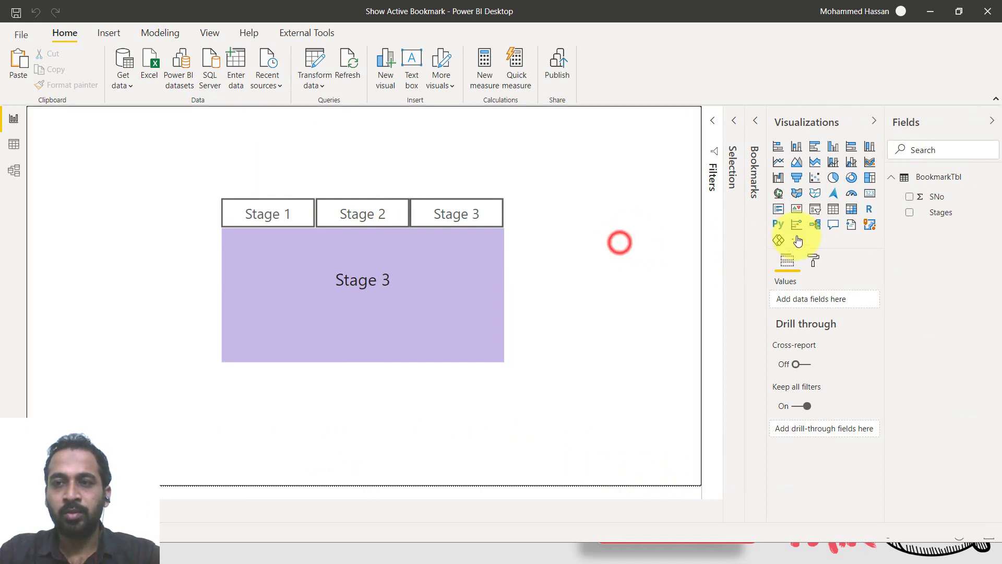
left_click(816, 211)
left_click_drag(129, 149, 552, 243)
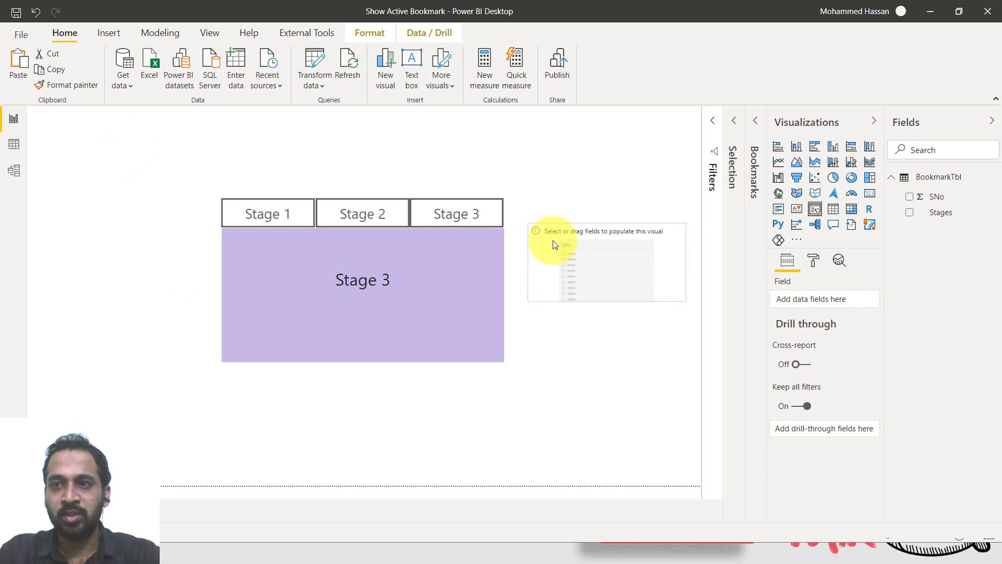
left_click(909, 215)
Set the slicer header and item text size to 20 pt.
left_click(813, 260)
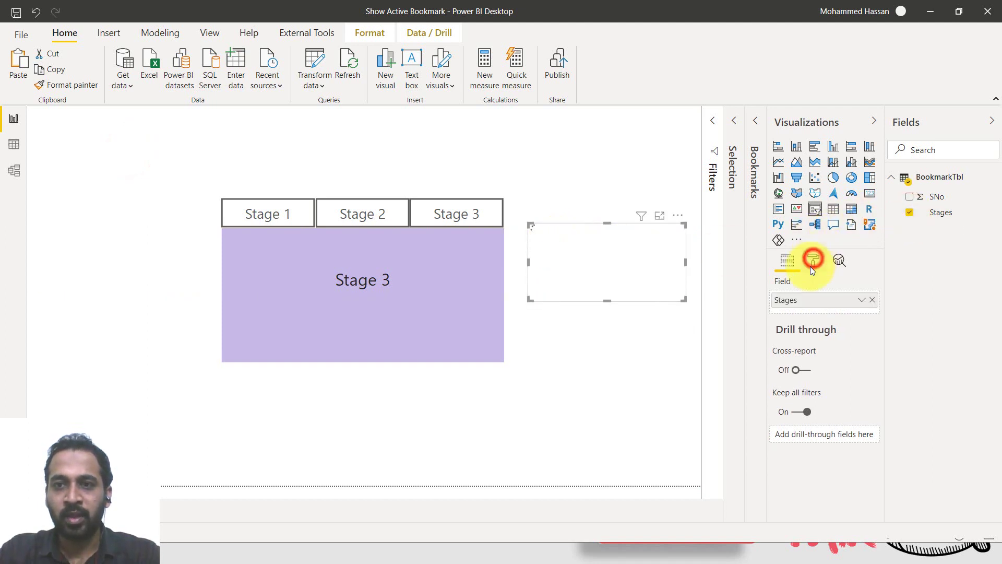
left_click(817, 282)
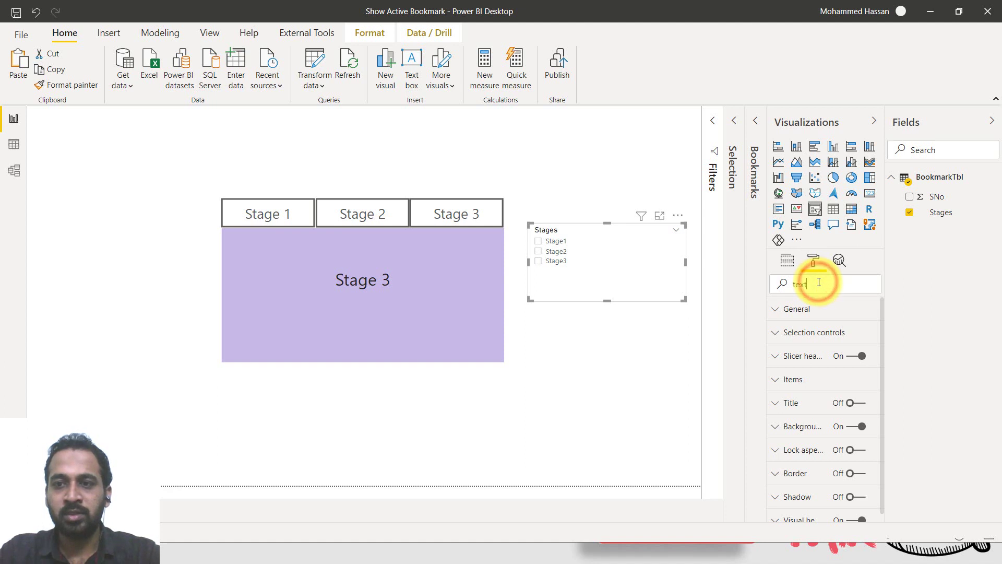
type("text")
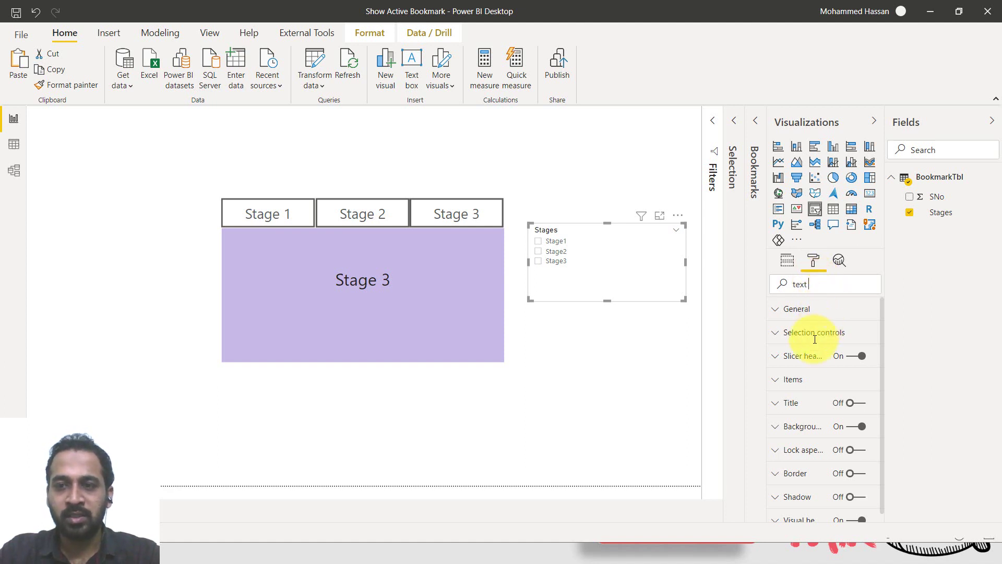
type(" s")
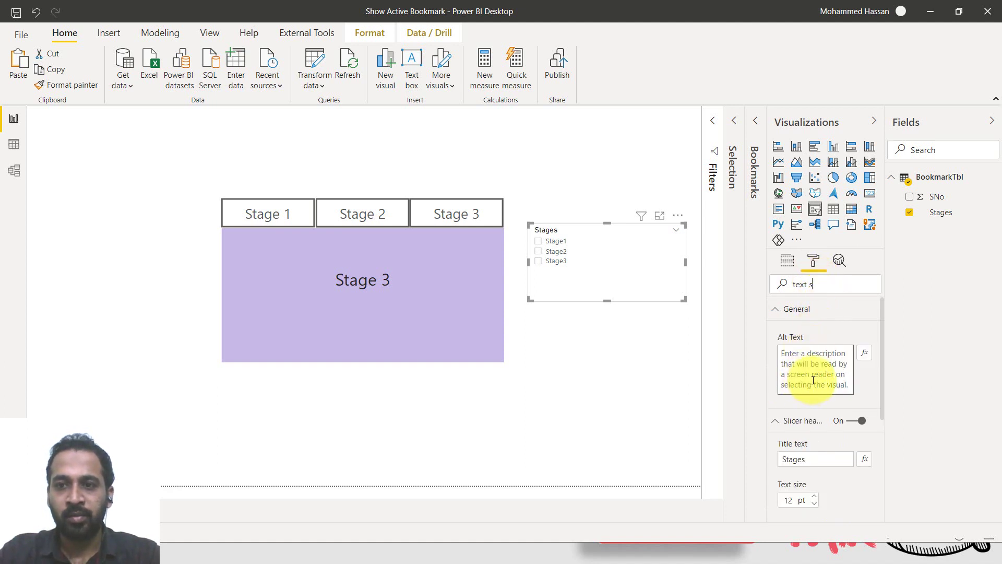
double_click(790, 353)
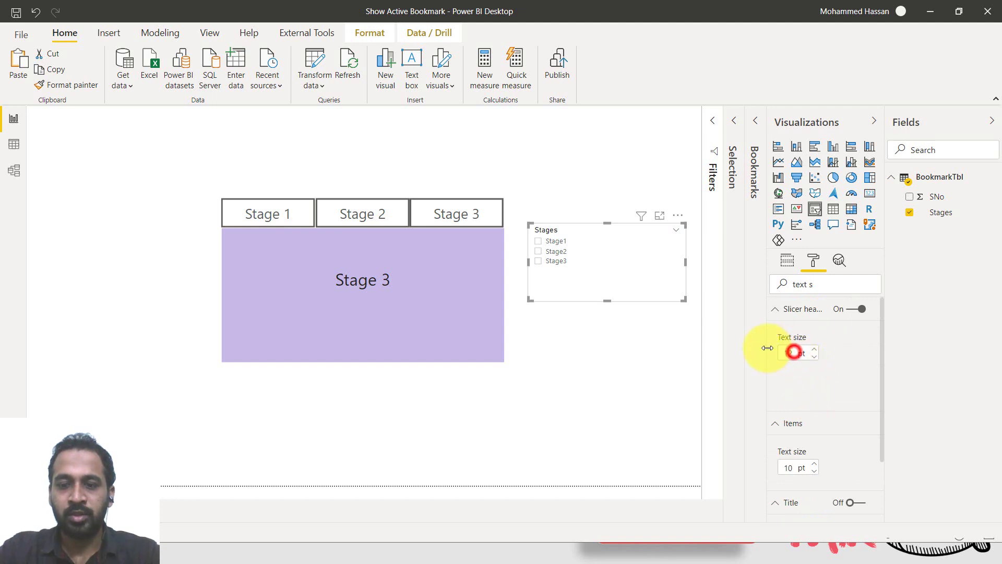
type("20")
key("Return")
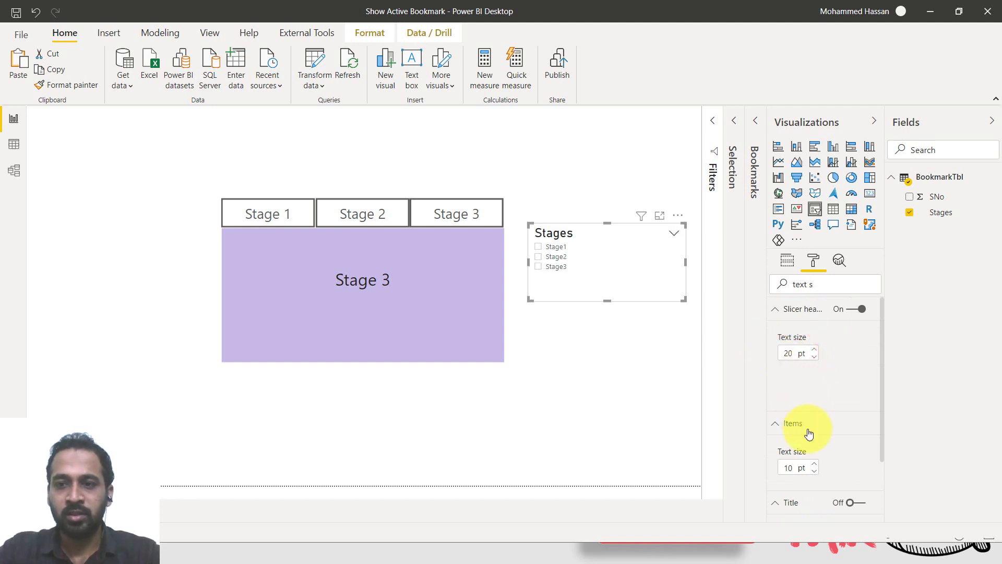
double_click(793, 464)
type("2")
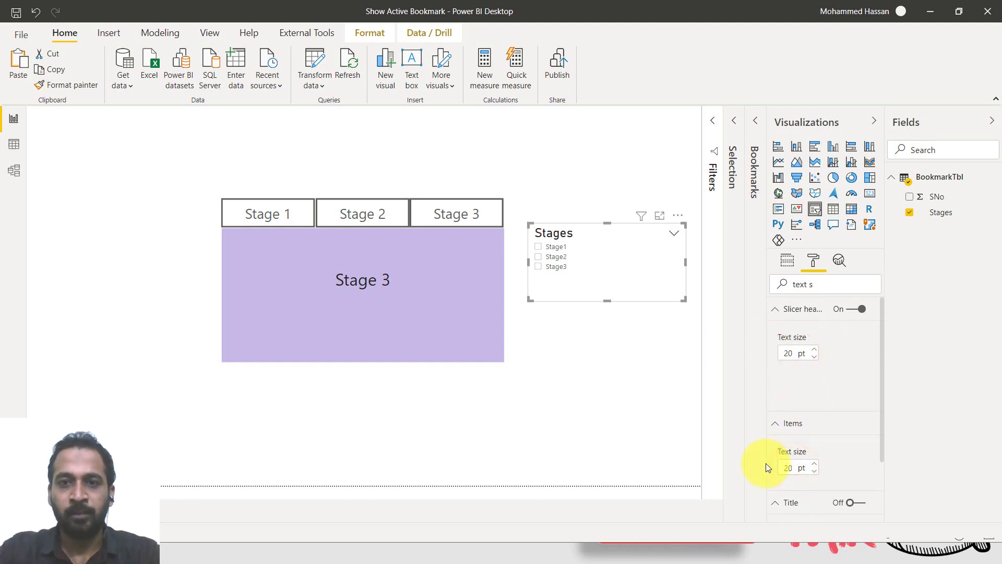
type("0")
key("Return")
Narrow the slicer to fit its Stage items.
left_click(605, 296)
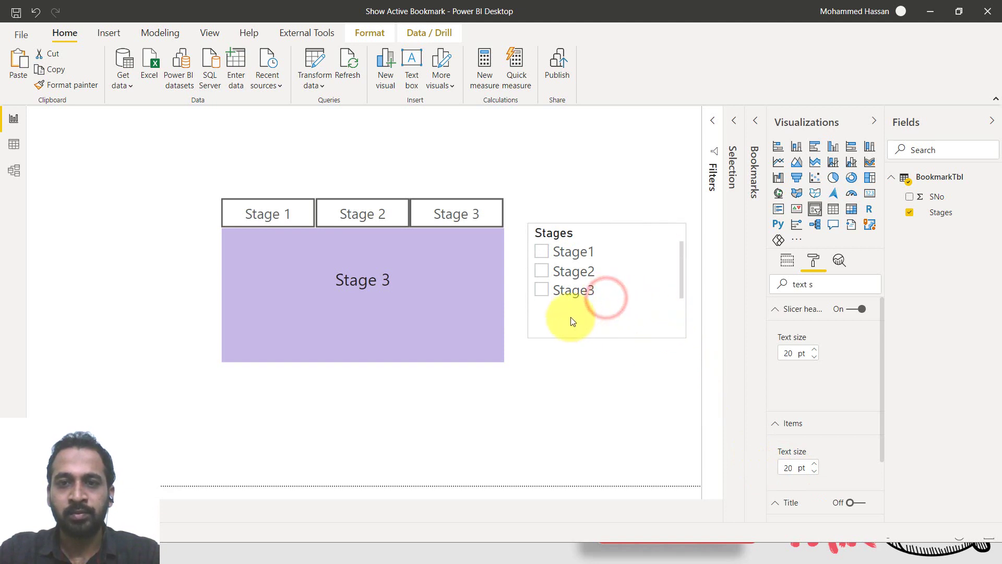
left_click_drag(530, 335, 594, 343)
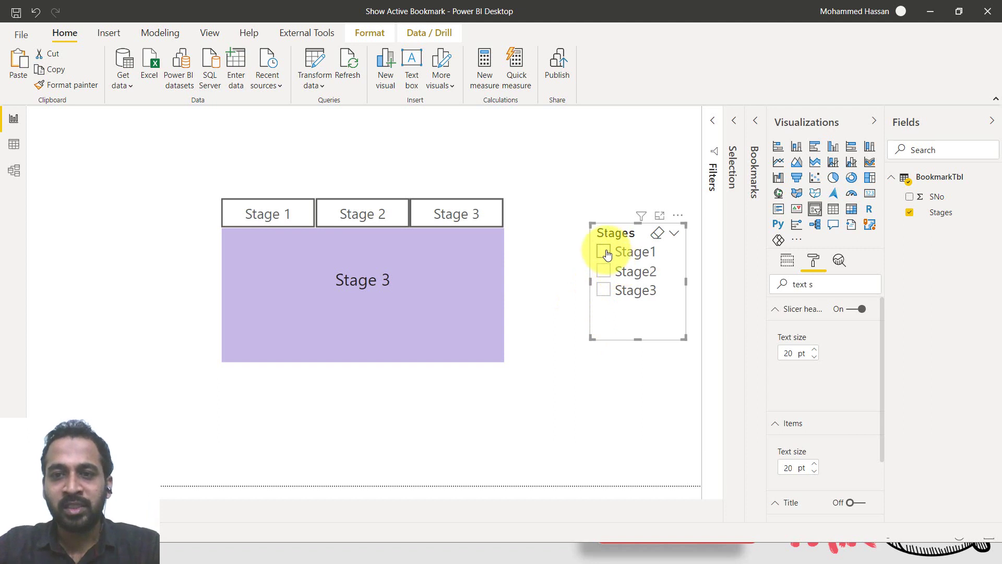
left_click(575, 375)
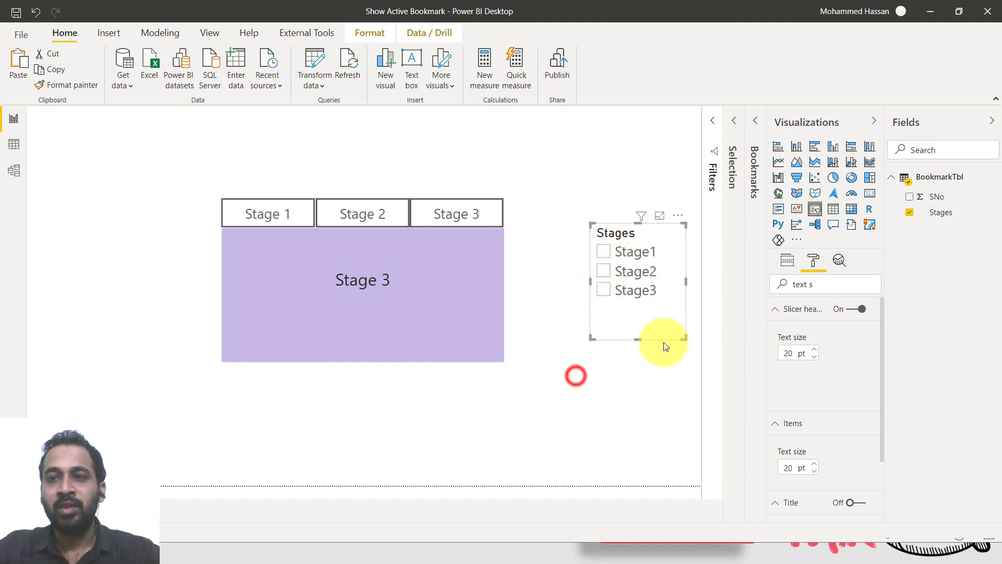
Add a Stages and SNo table under the slicer with 20 pt text.
left_click(833, 211)
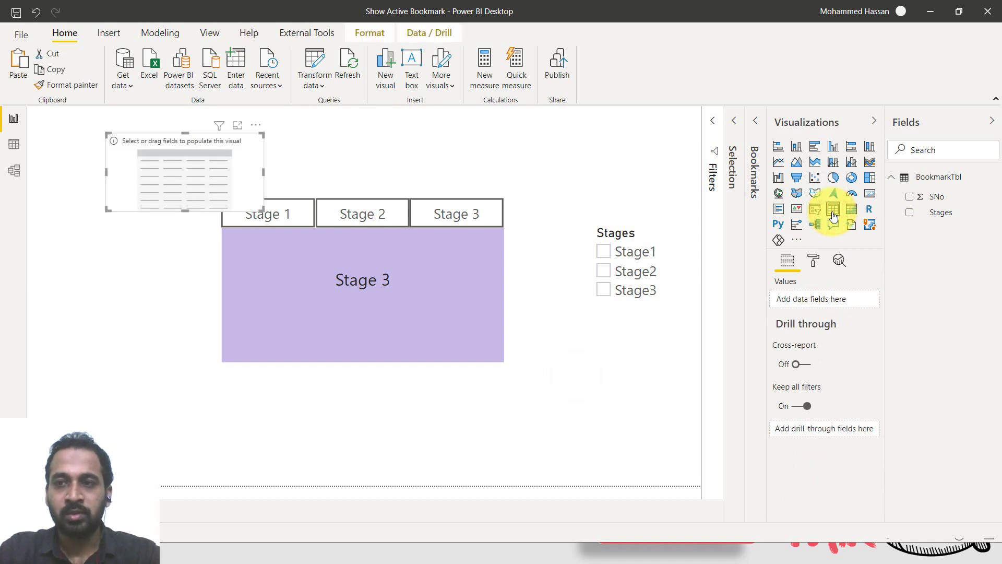
left_click(910, 213)
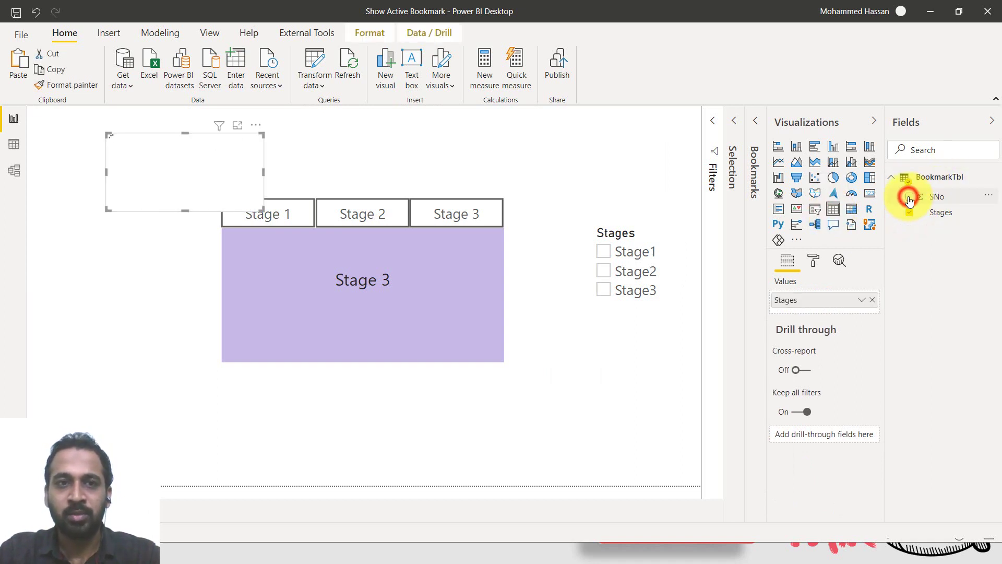
left_click(910, 198)
left_click_drag(199, 159, 577, 418)
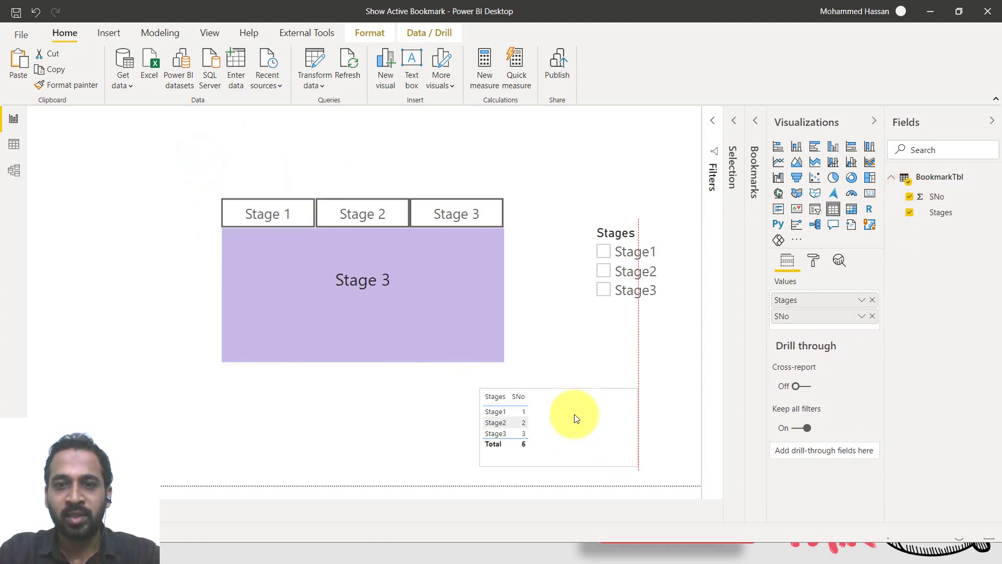
left_click(814, 260)
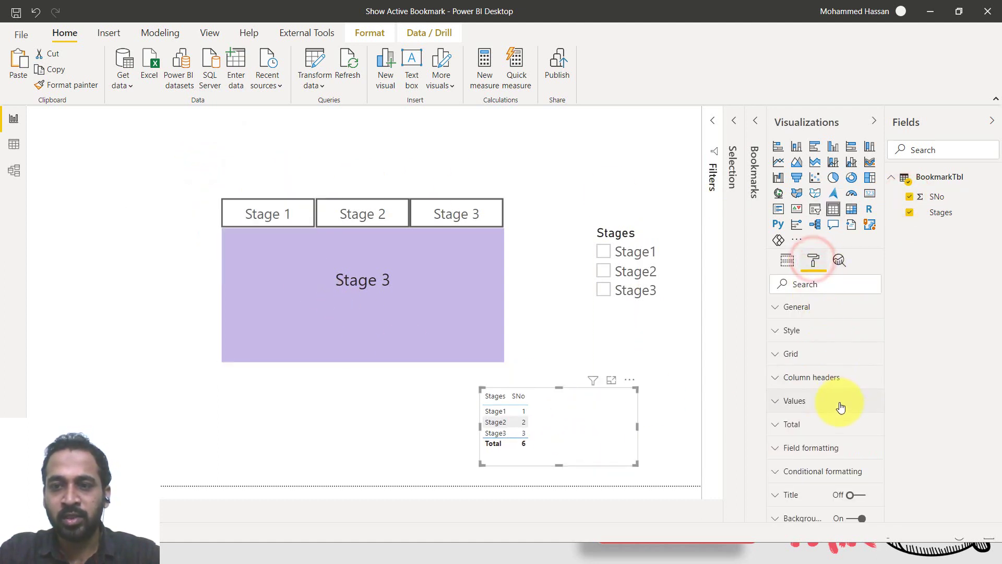
left_click_drag(484, 459, 597, 411)
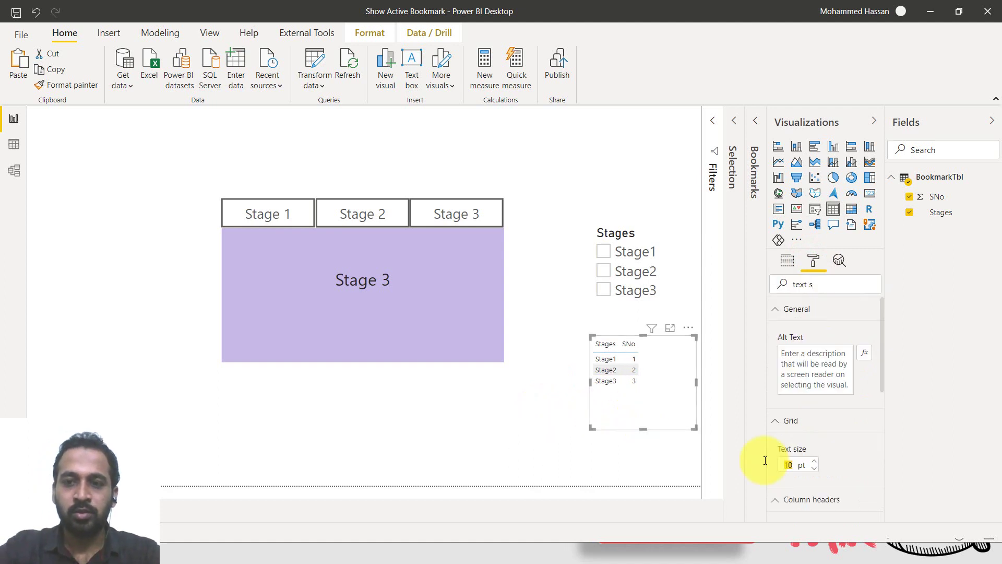
type("20")
scroll(821, 438, "down", 3)
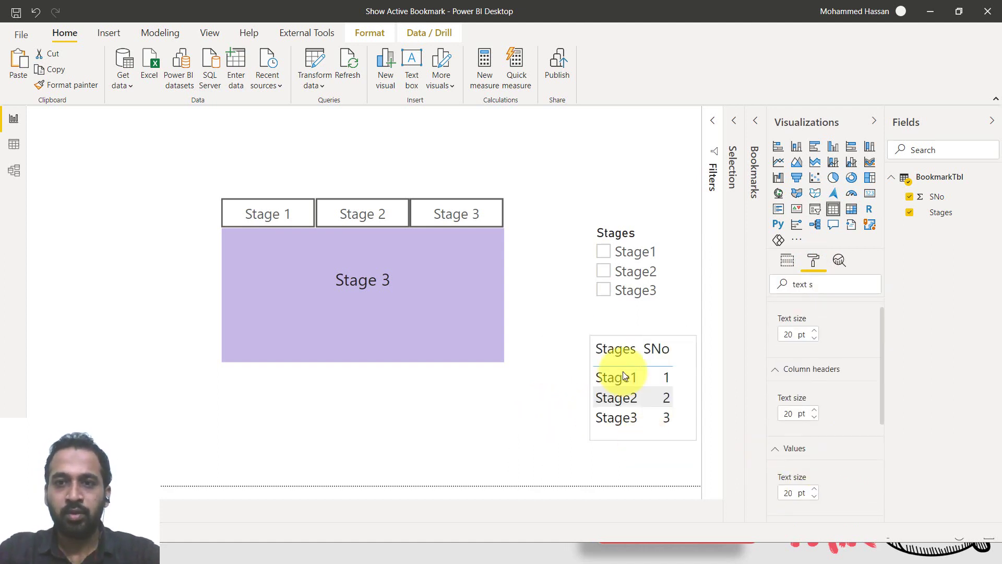
Test the slicer by filtering to Stage1, Stage2, then Stage3.
left_click(605, 254)
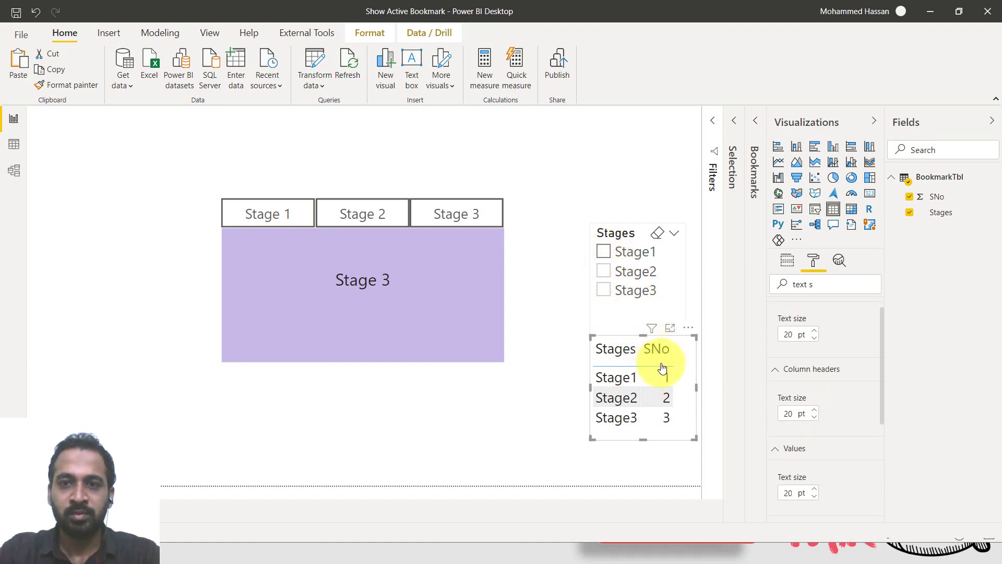
left_click(628, 273)
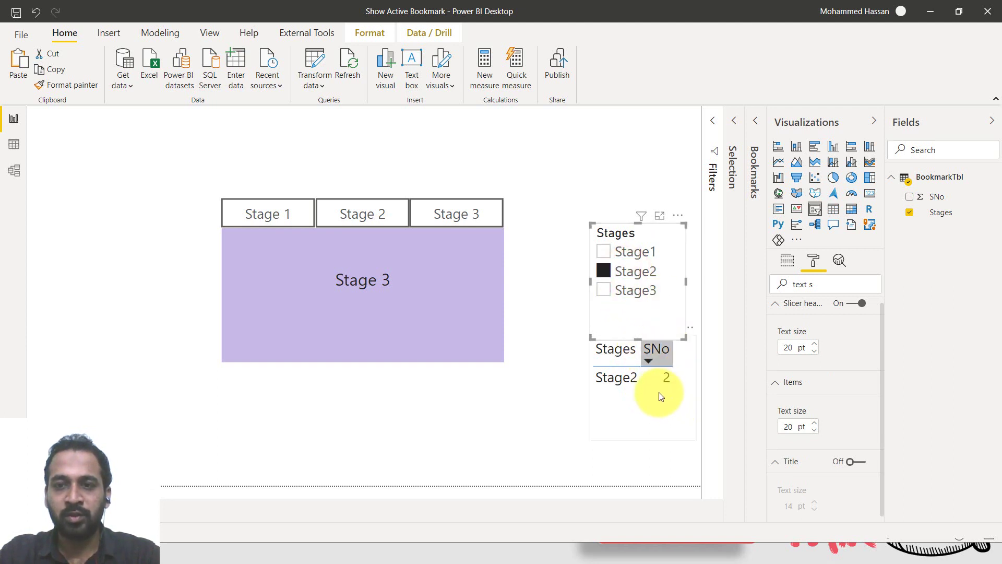
left_click(633, 297)
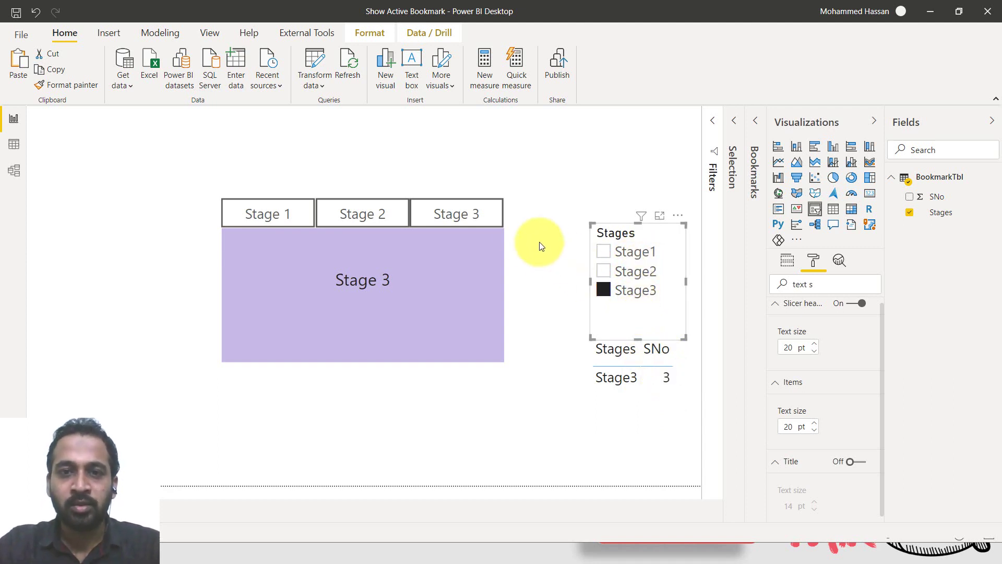
left_click(293, 215)
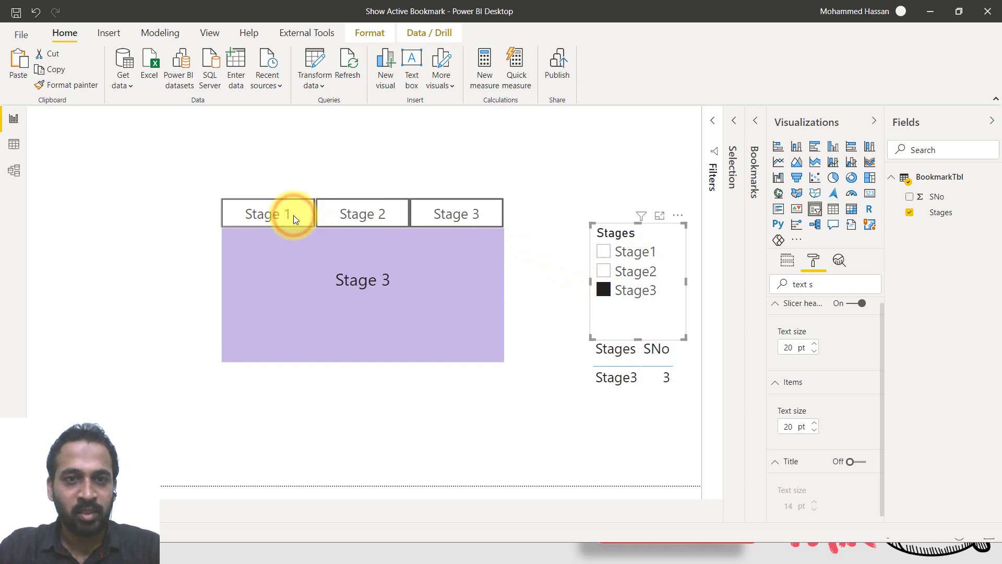
Clear the format search and open conditional formatting for the Stage 1 button's Fill color.
left_click_drag(815, 150, 771, 150)
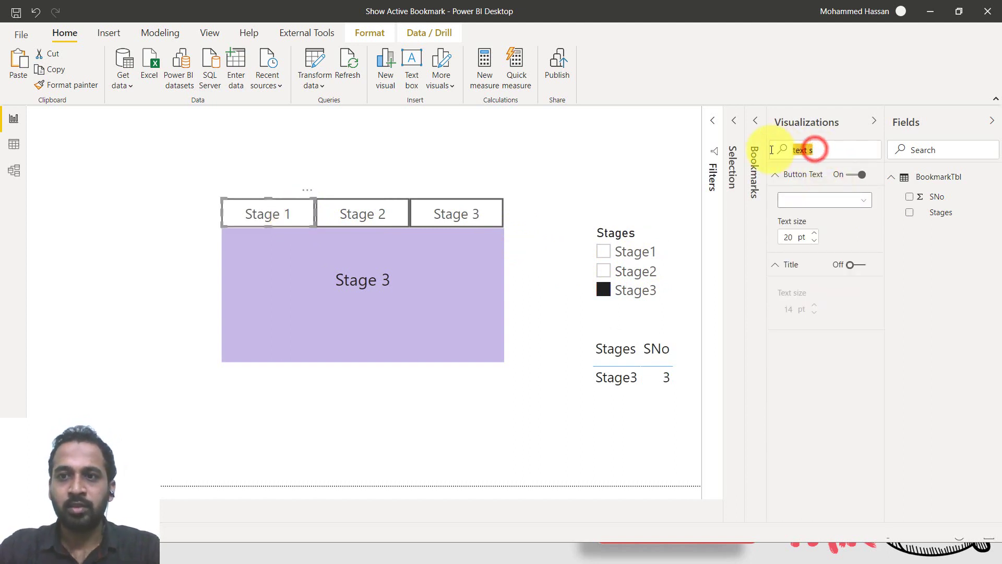
key("BackSpace")
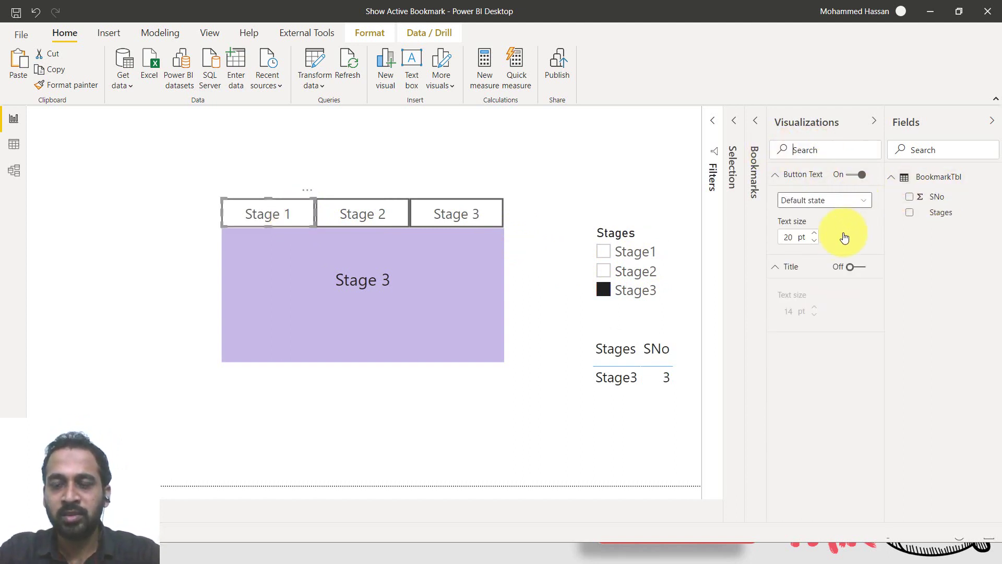
key("Escape")
left_click(813, 264)
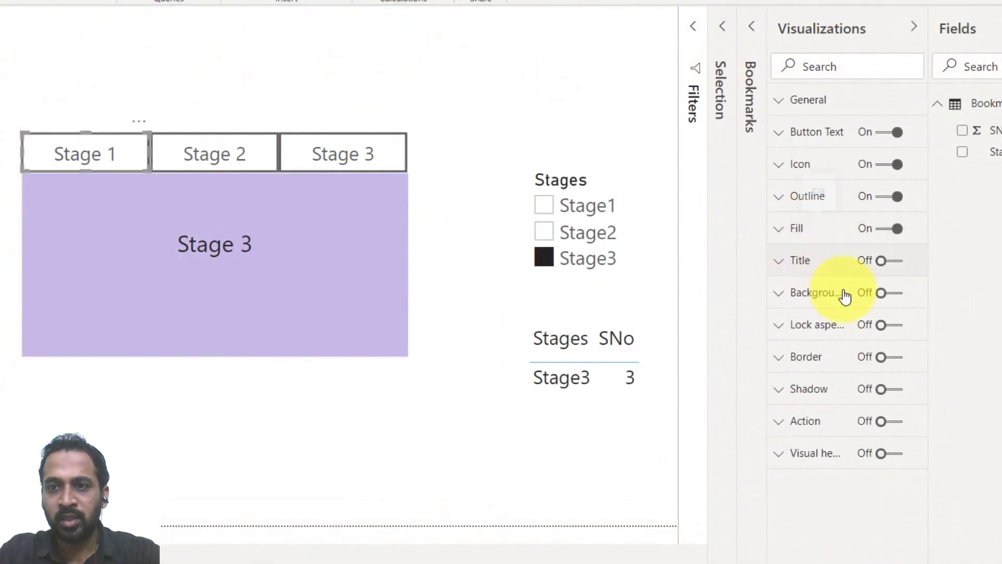
left_click(799, 230)
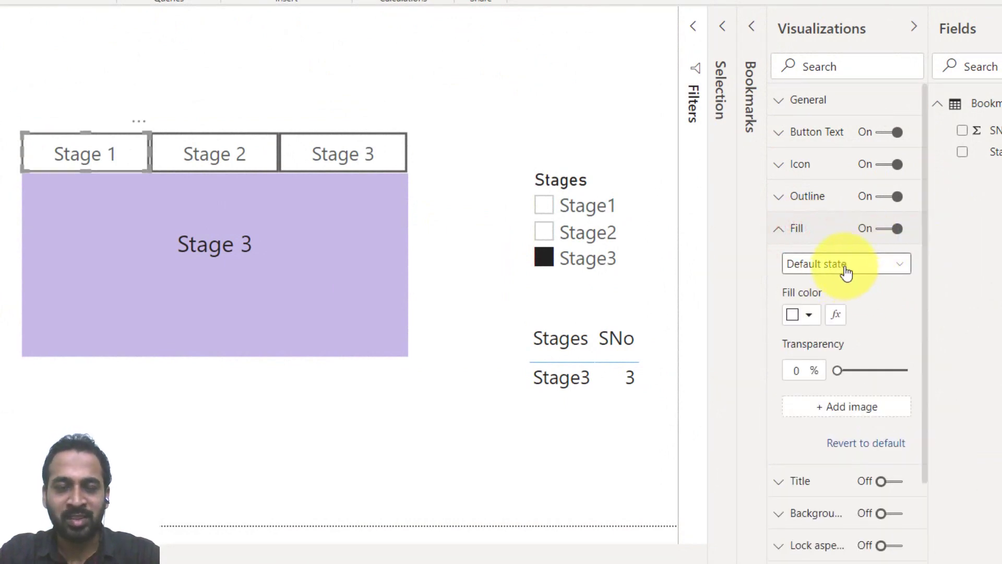
left_click(842, 321)
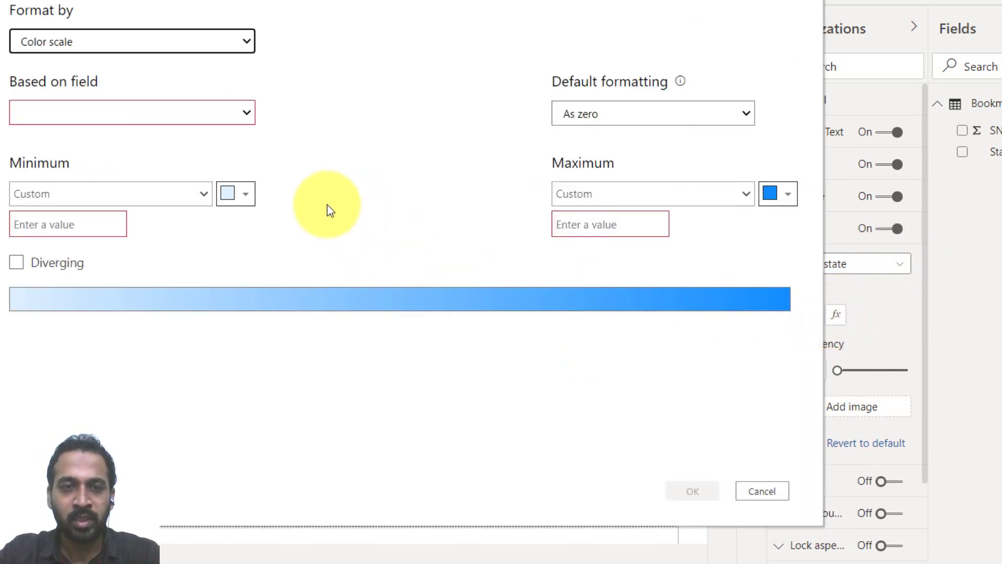
Format the fill by Rules based on SNo, matching the value 1.
left_click(80, 41)
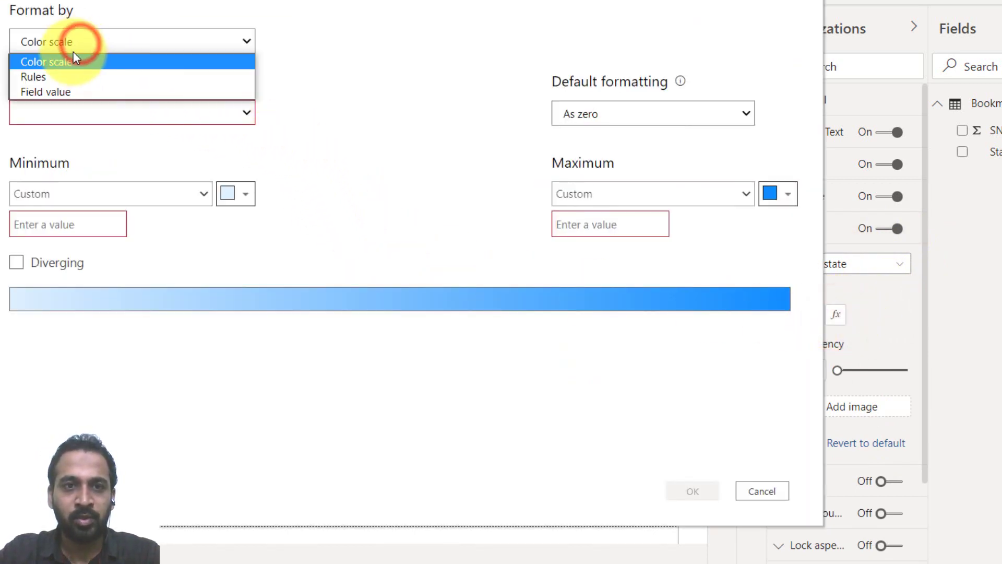
left_click(73, 78)
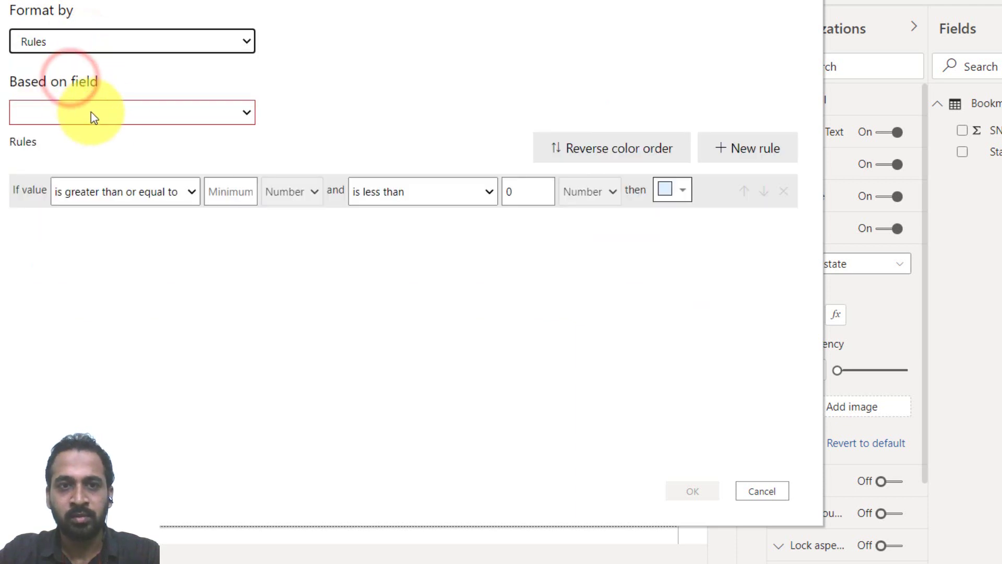
left_click(112, 114)
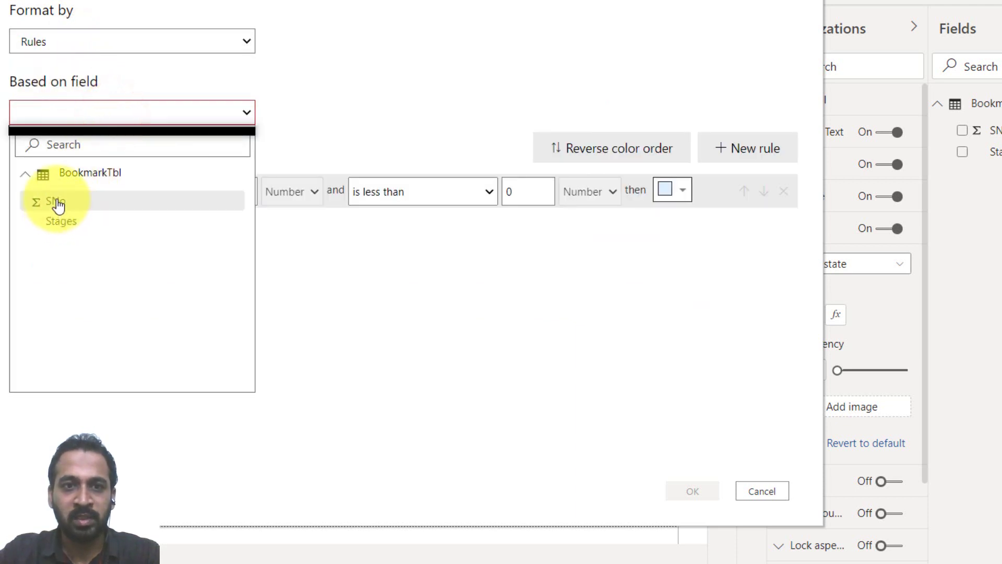
left_click(54, 202)
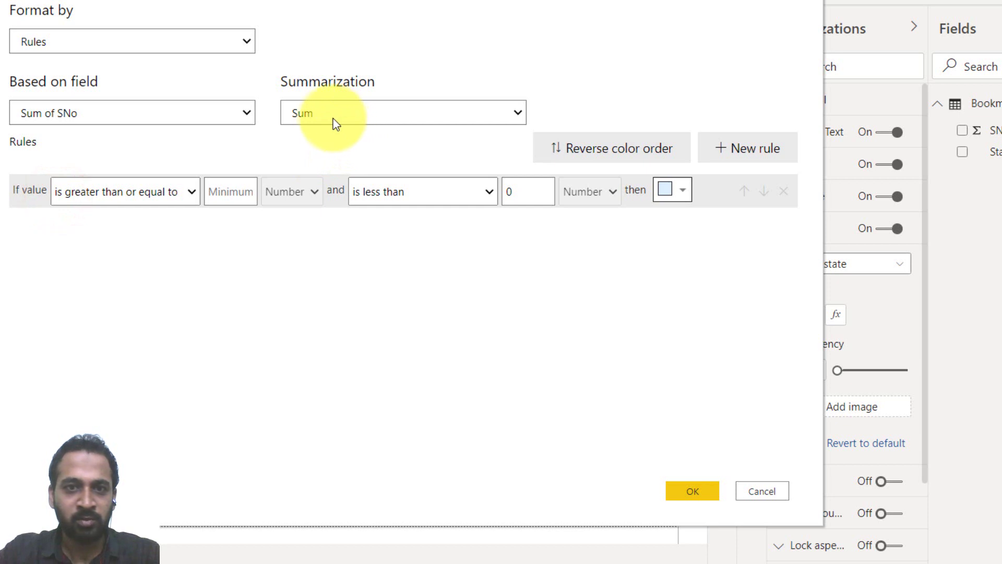
left_click(192, 191)
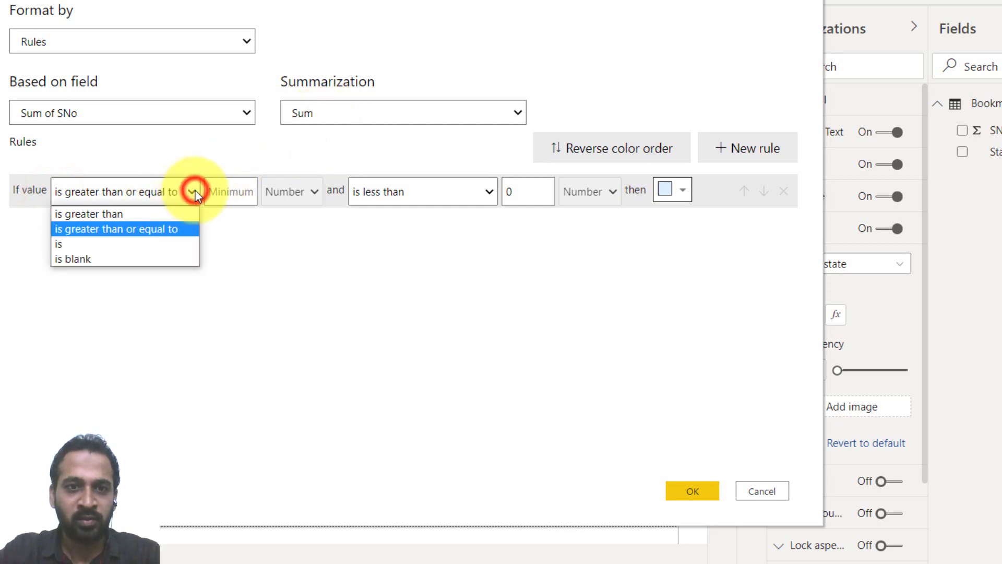
left_click(101, 245)
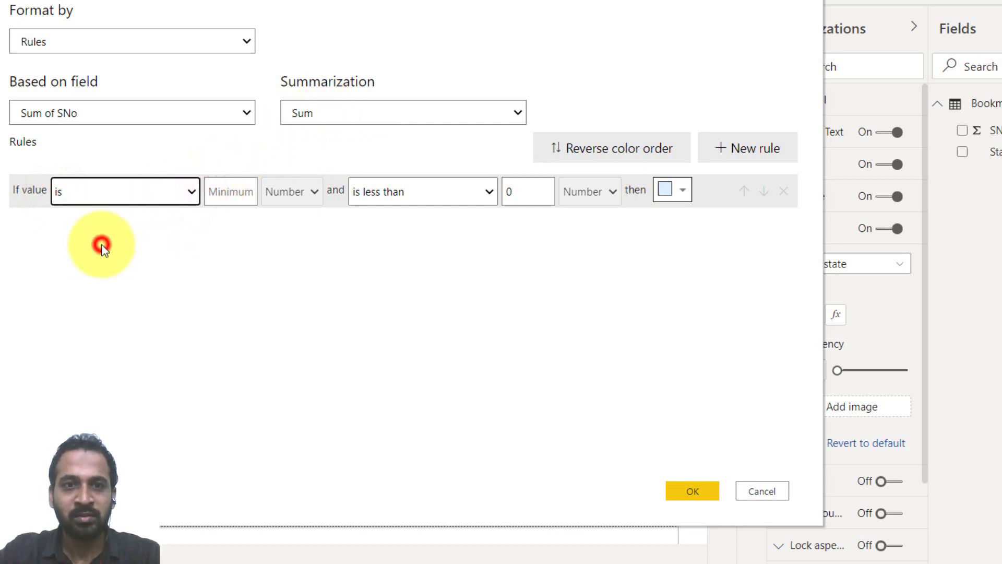
left_click(234, 192)
type("1")
left_click(306, 199)
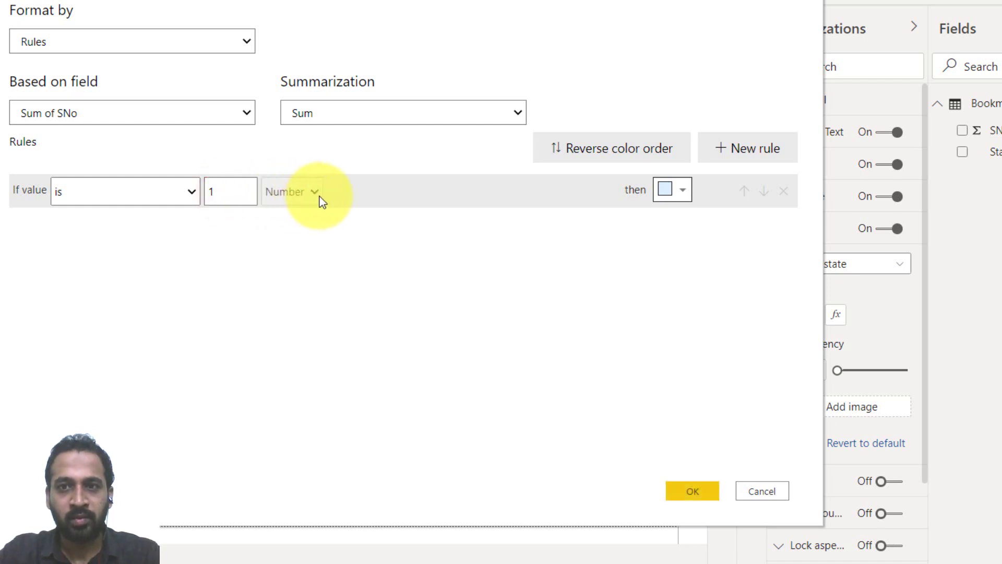
Choose grey as the rule's fill colour and apply it.
left_click(683, 196)
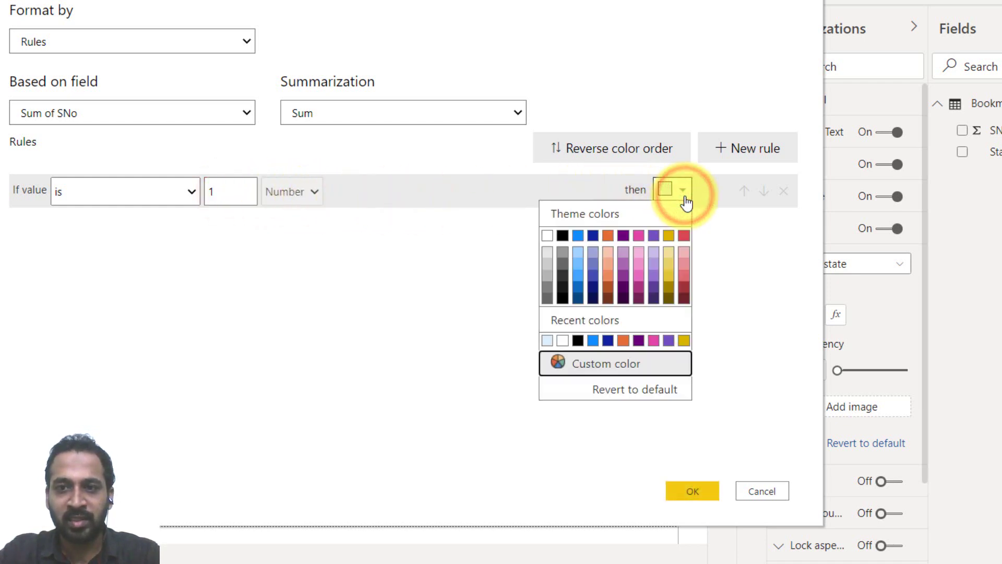
left_click(577, 255)
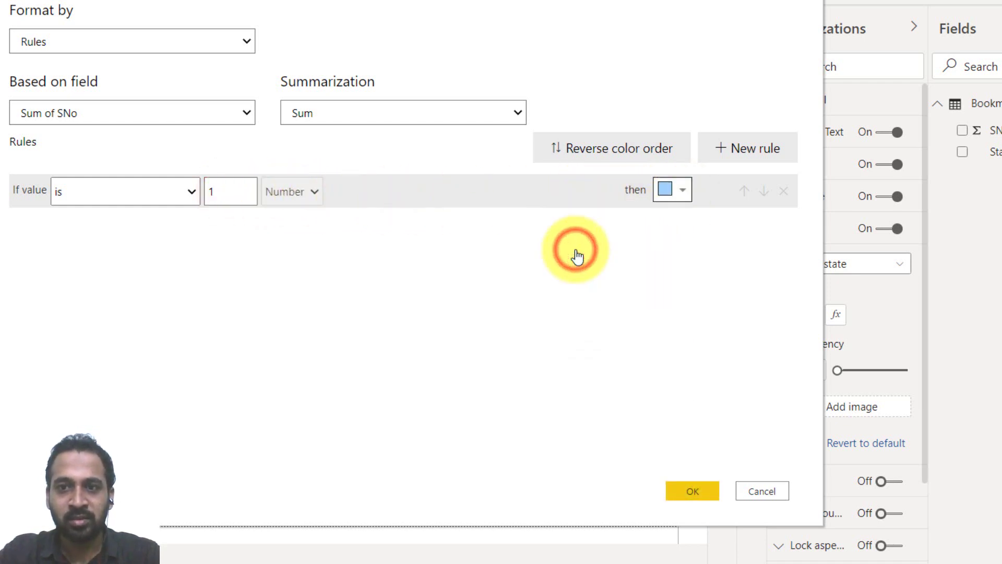
left_click(683, 191)
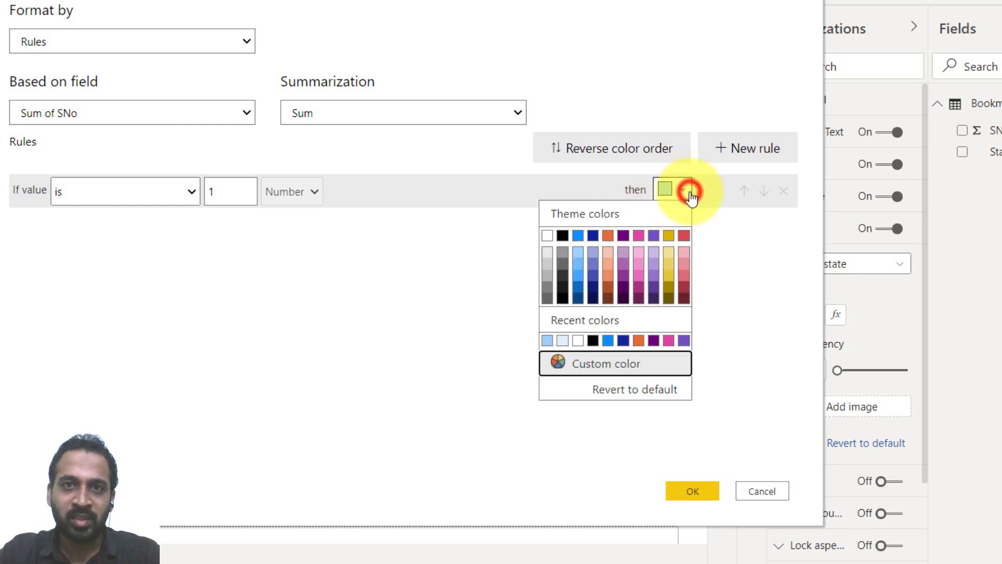
left_click(568, 258)
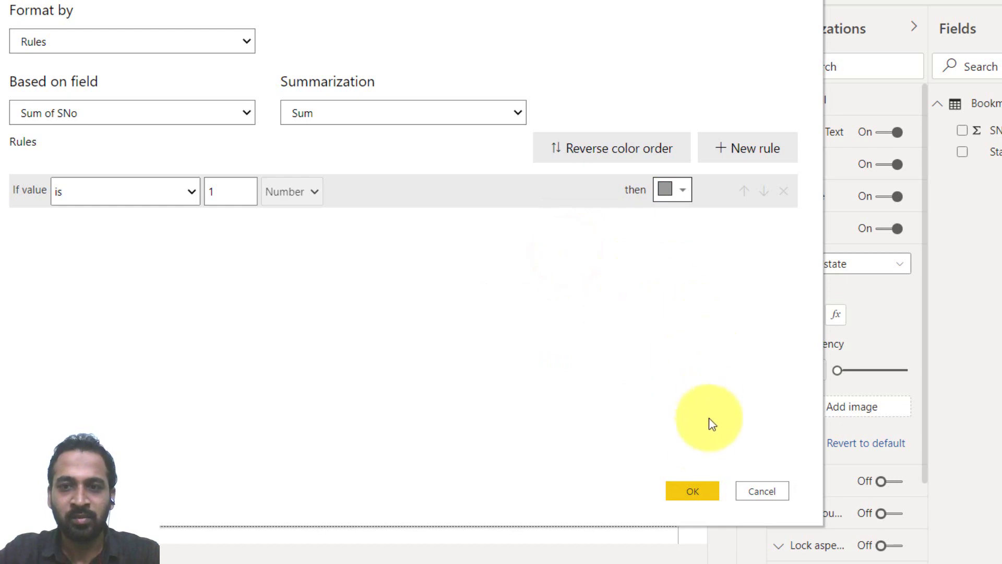
left_click(689, 491)
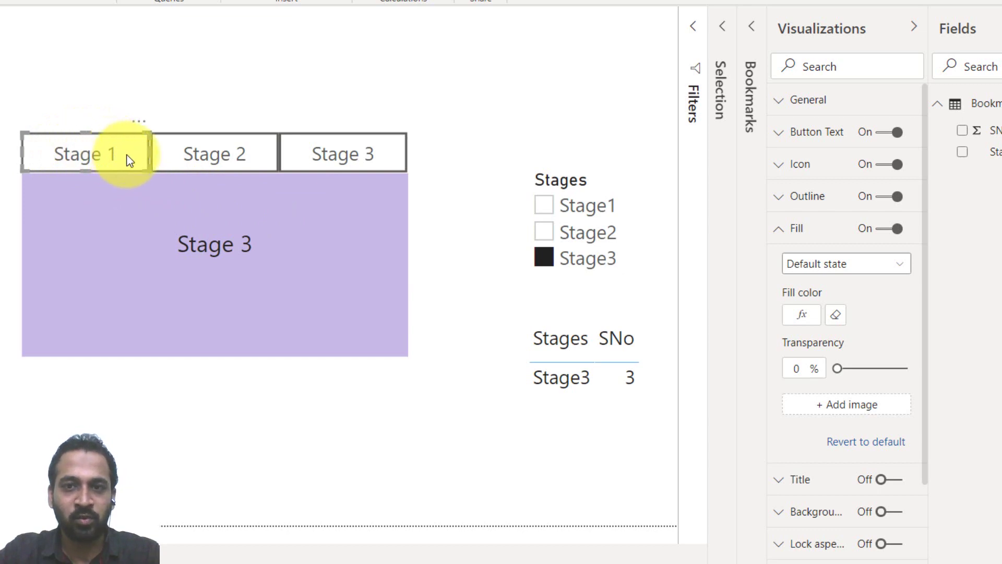
Select Stage1 in the Stages slicer to turn the Stage 1 button grey.
left_click(578, 211)
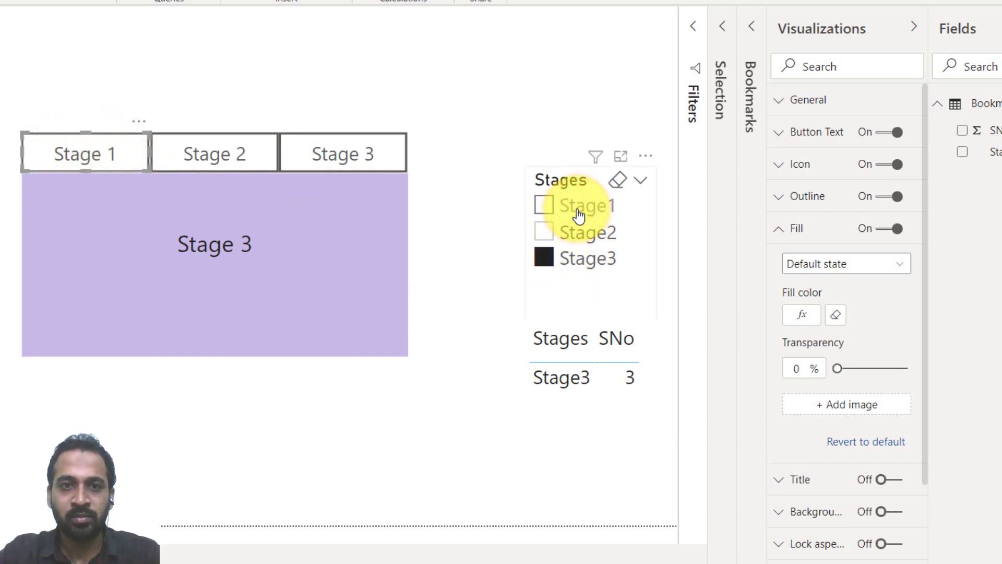
left_click(579, 214)
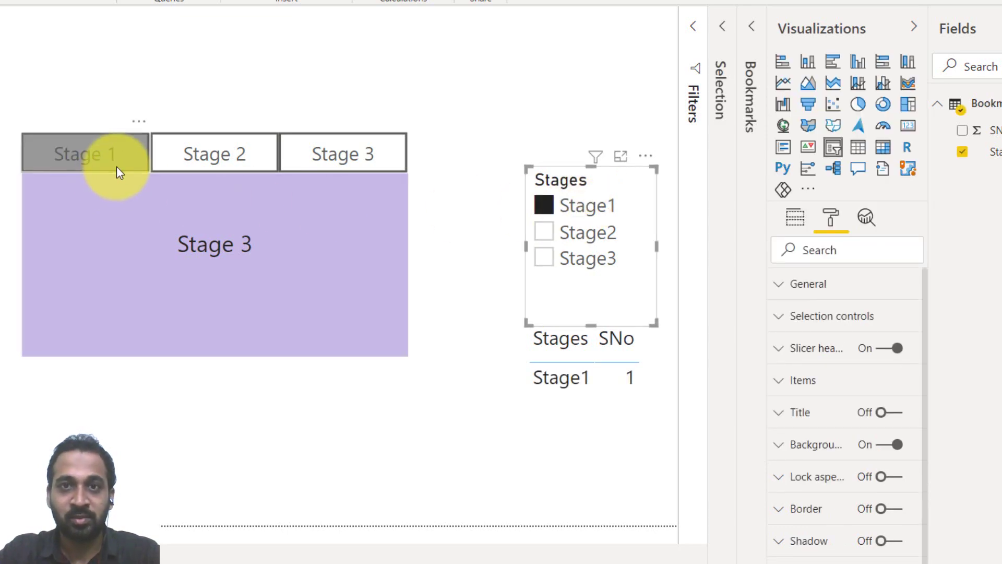
Turn on the Stage 2 button's fill at 0% transparency and turn off its background.
left_click(214, 164)
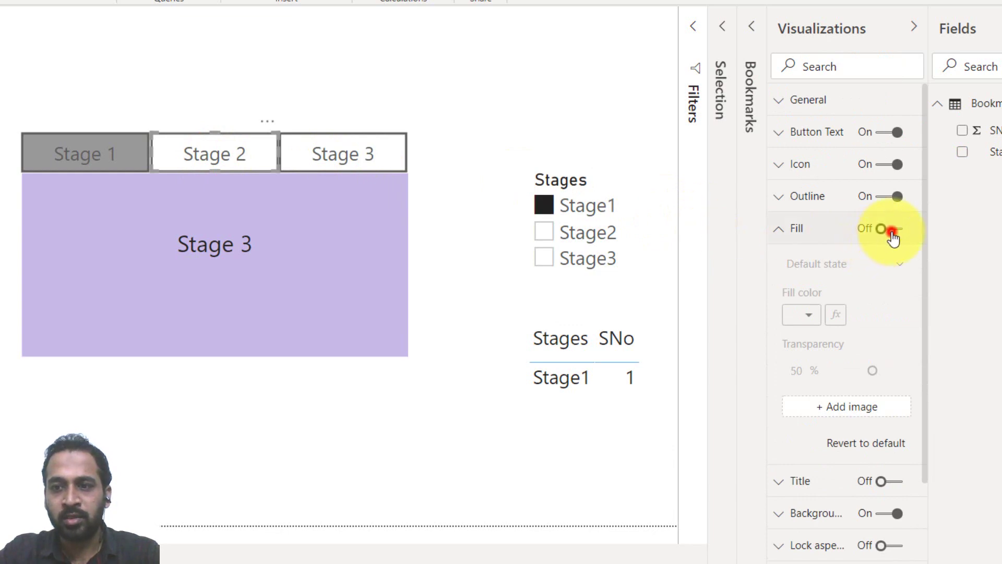
left_click(892, 229)
left_click(883, 513)
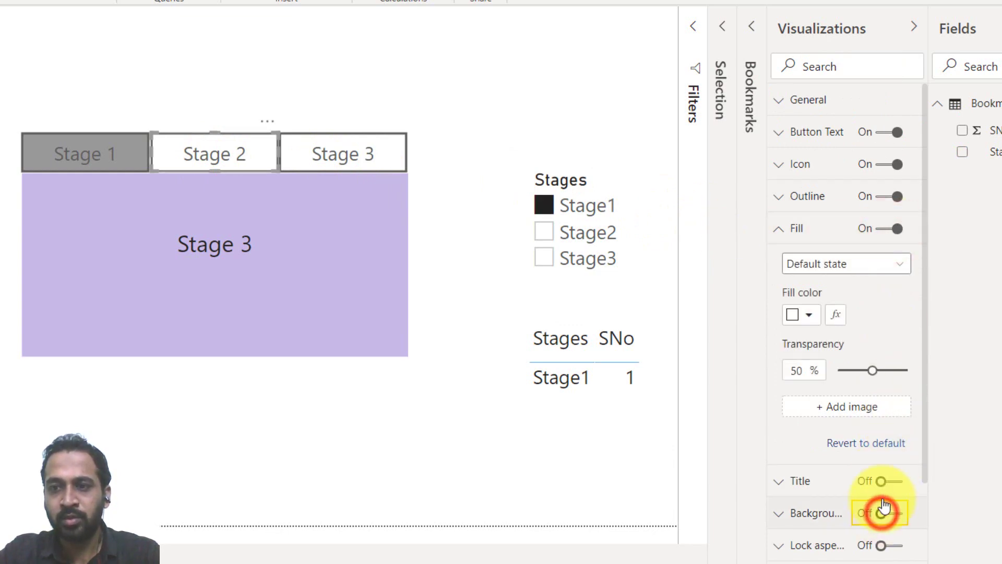
left_click_drag(873, 370, 813, 372)
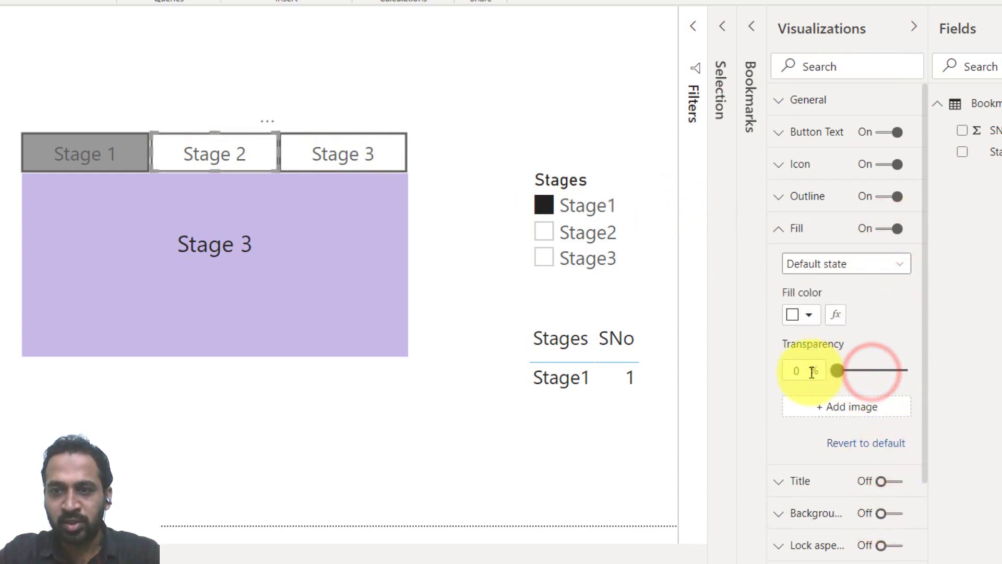
Set a rules-based fill colour on SNo matching the value 2.
left_click(835, 314)
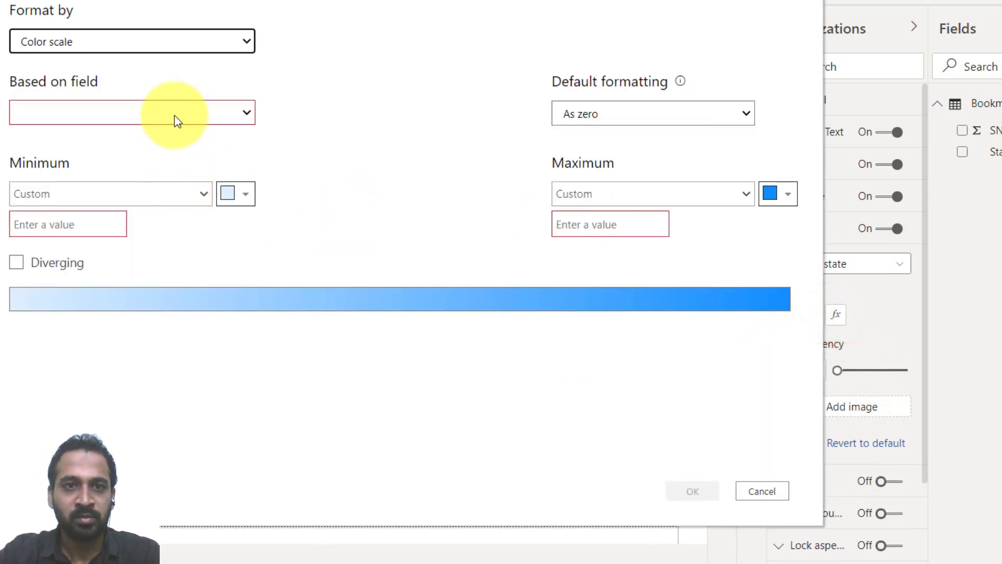
left_click(82, 44)
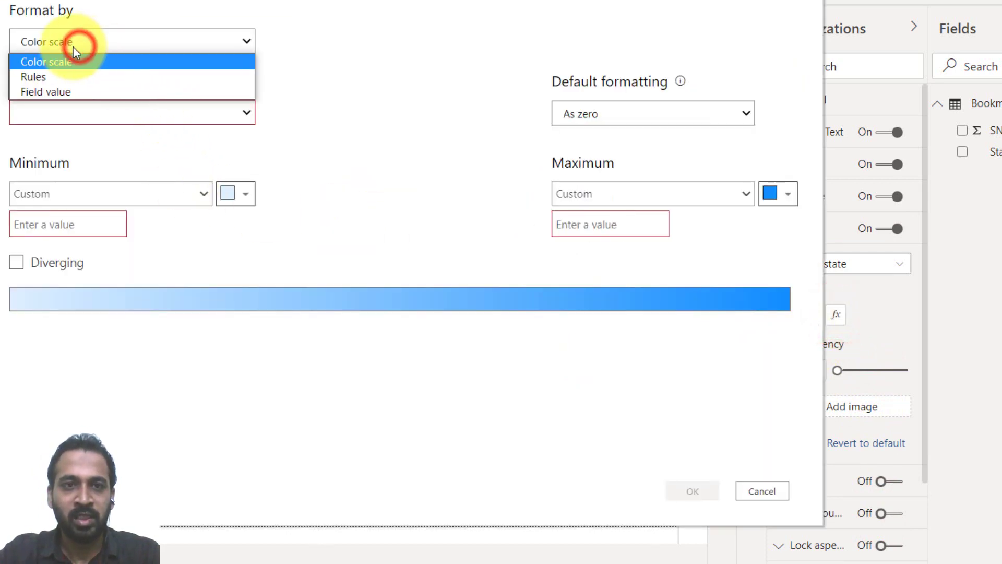
left_click(54, 78)
left_click(59, 112)
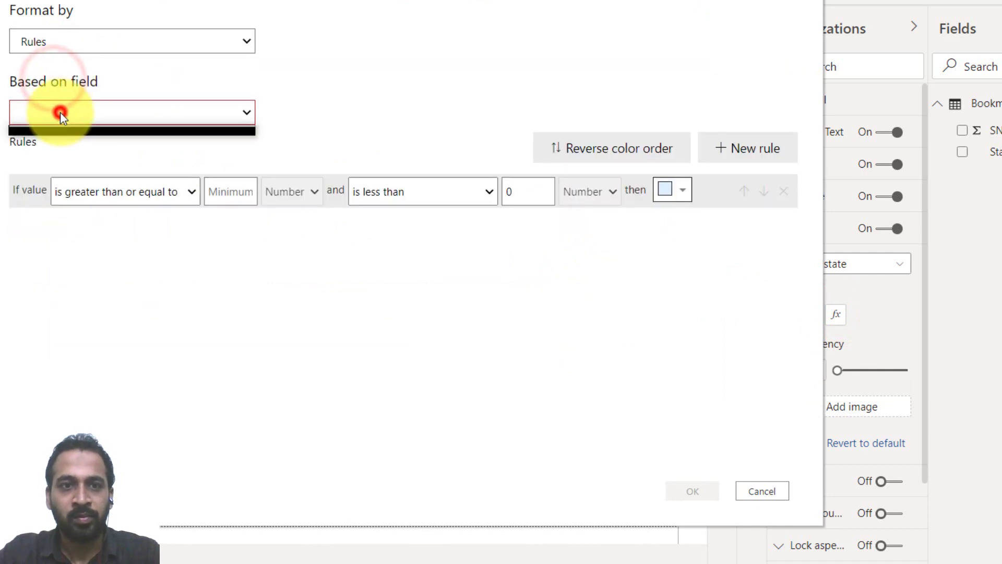
left_click(60, 201)
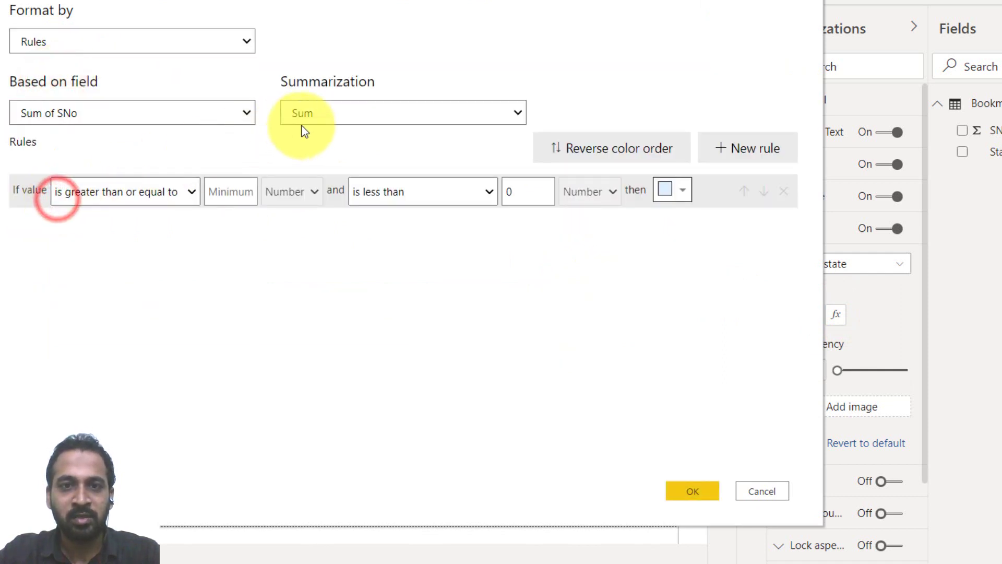
left_click(192, 192)
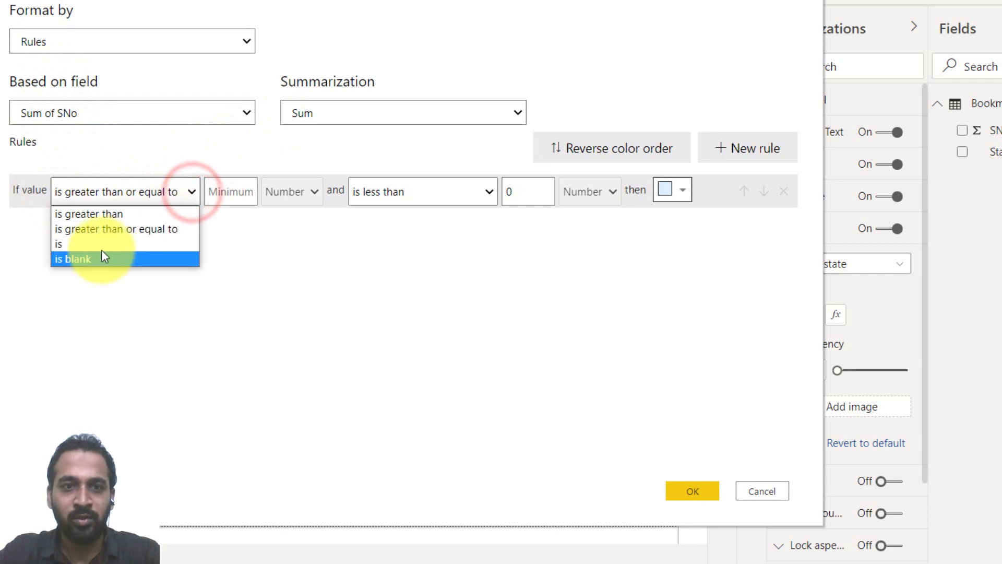
left_click(103, 247)
left_click(241, 194)
type("2")
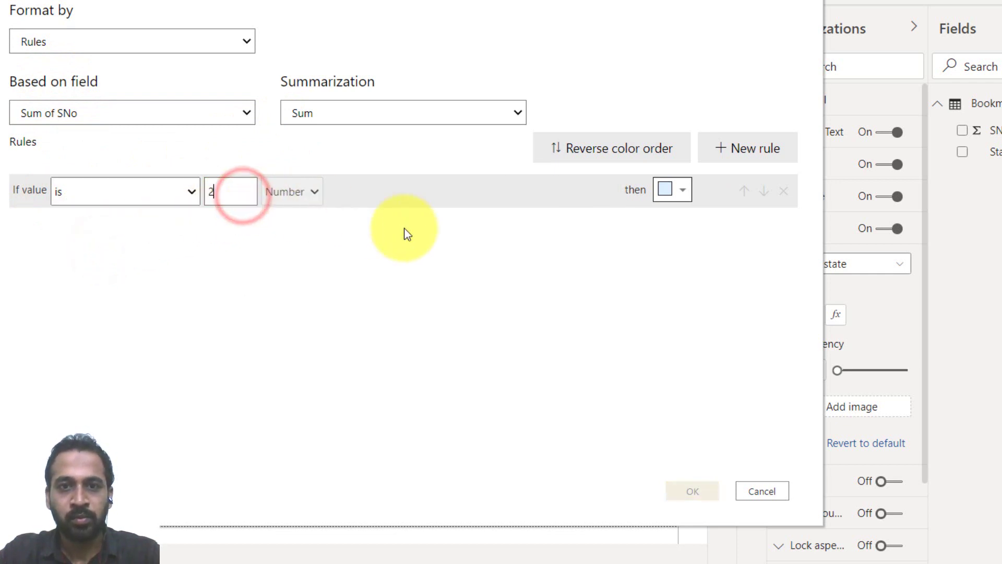
Choose grey as the rule's fill colour and apply it.
left_click(682, 201)
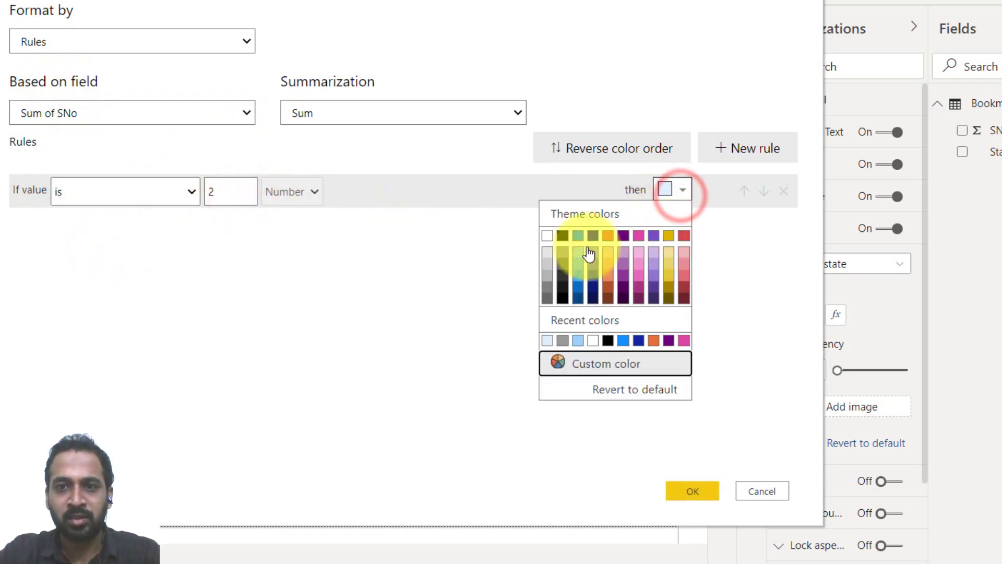
left_click(561, 249)
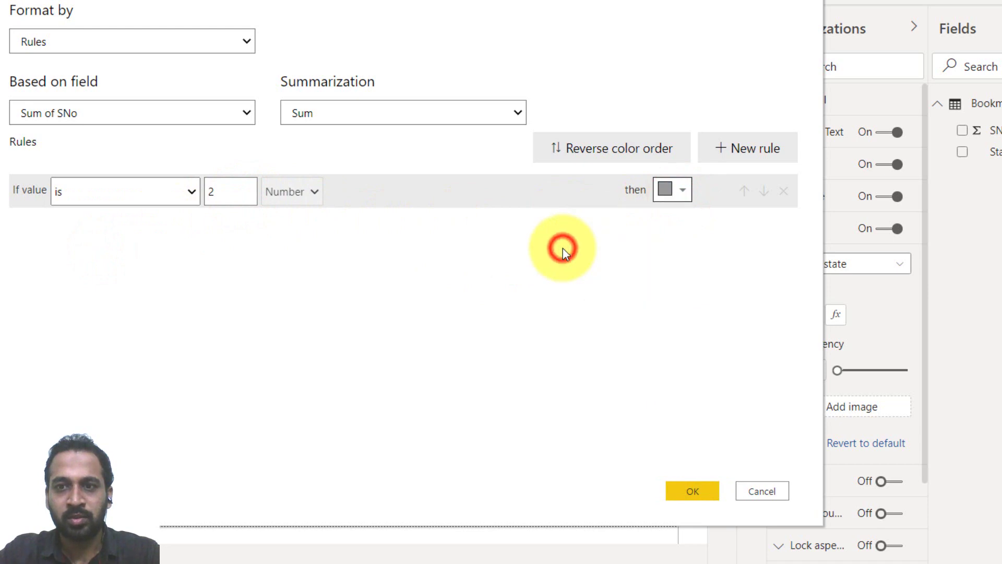
left_click(693, 490)
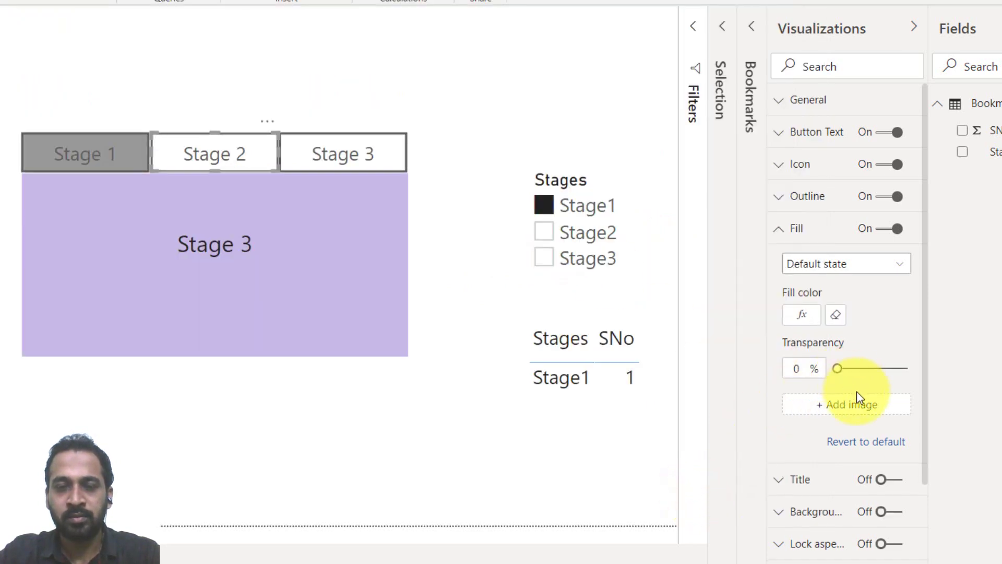
Turn off the Stage 3 button's background and turn on its fill at 0% transparency.
left_click(372, 158)
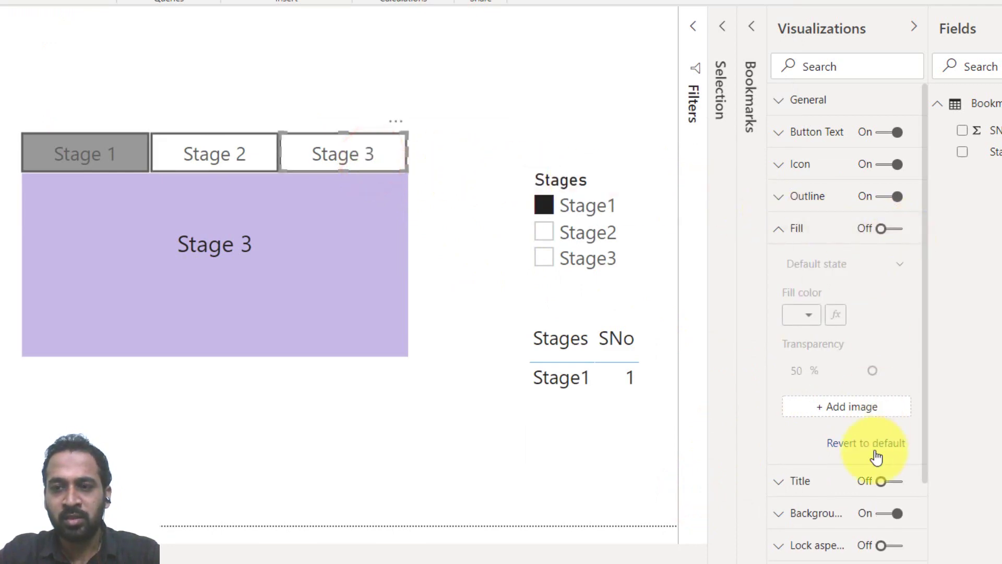
left_click(889, 514)
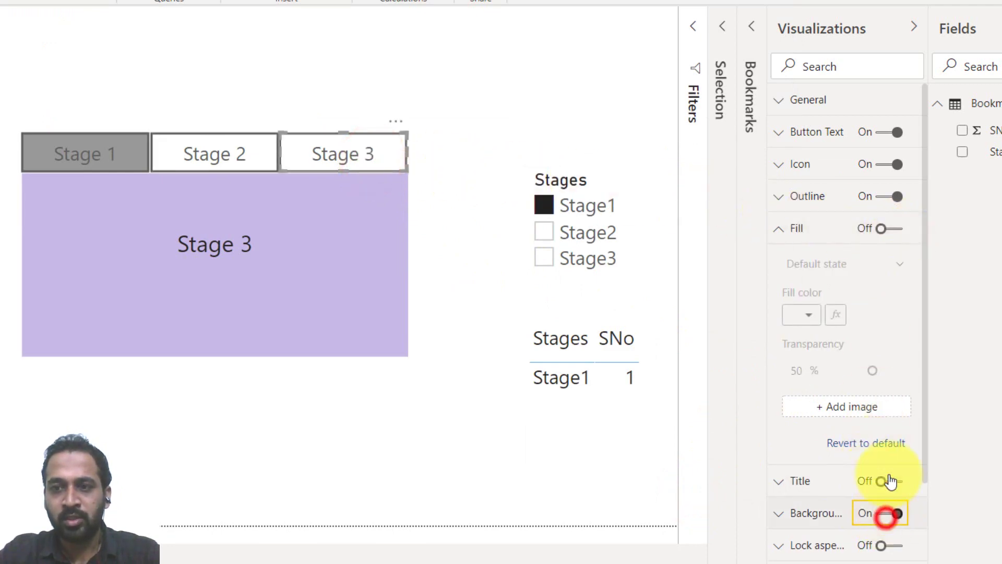
left_click(889, 230)
left_click_drag(872, 371, 825, 371)
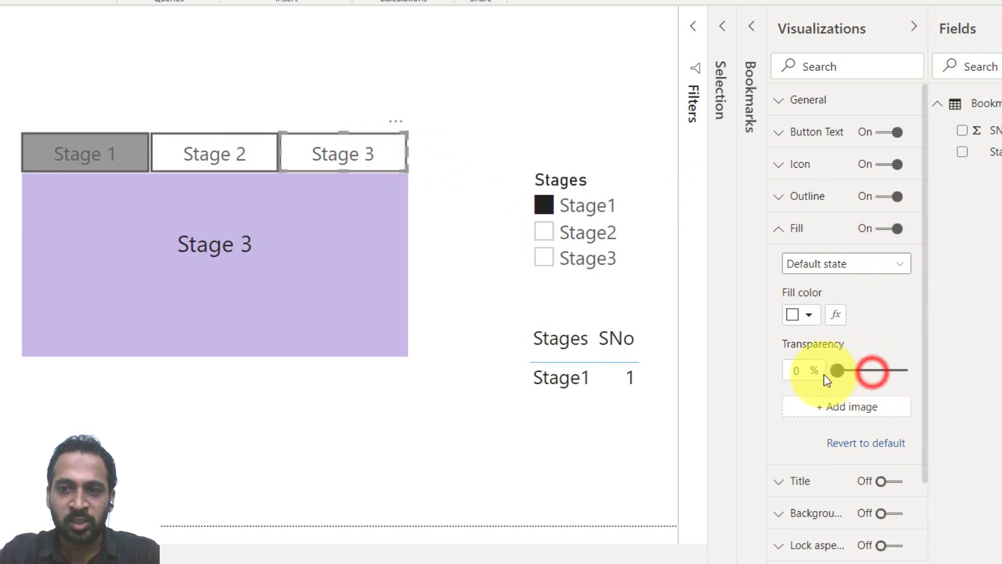
Set a rules-based fill colour on SNo matching the value 3.
left_click(836, 316)
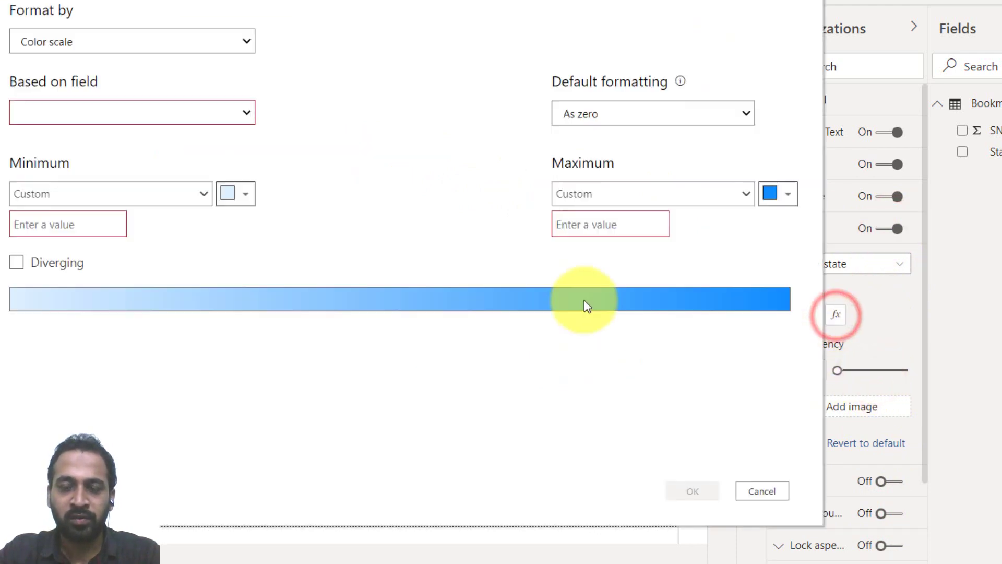
left_click(83, 39)
left_click(46, 91)
left_click(61, 78)
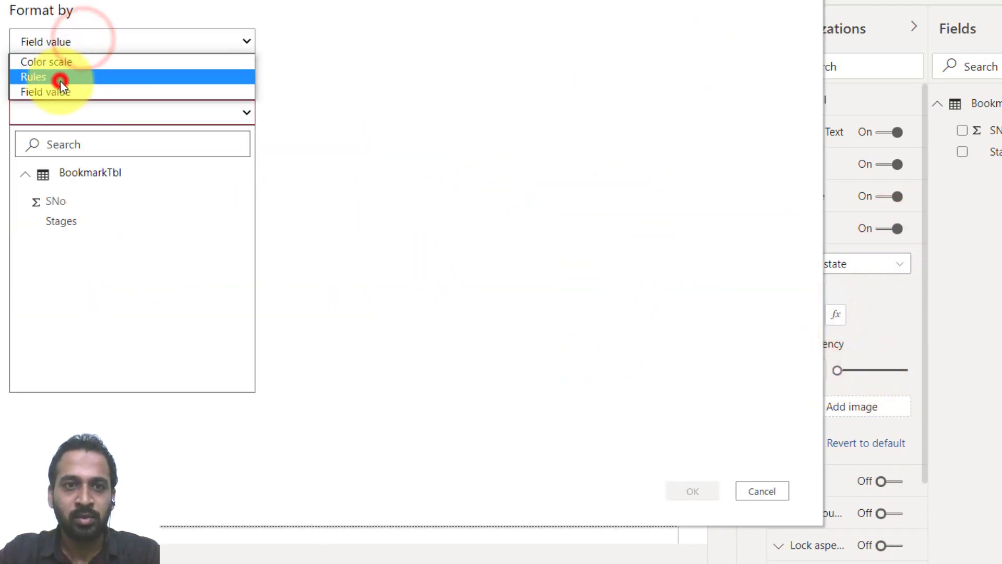
left_click(71, 109)
left_click(62, 204)
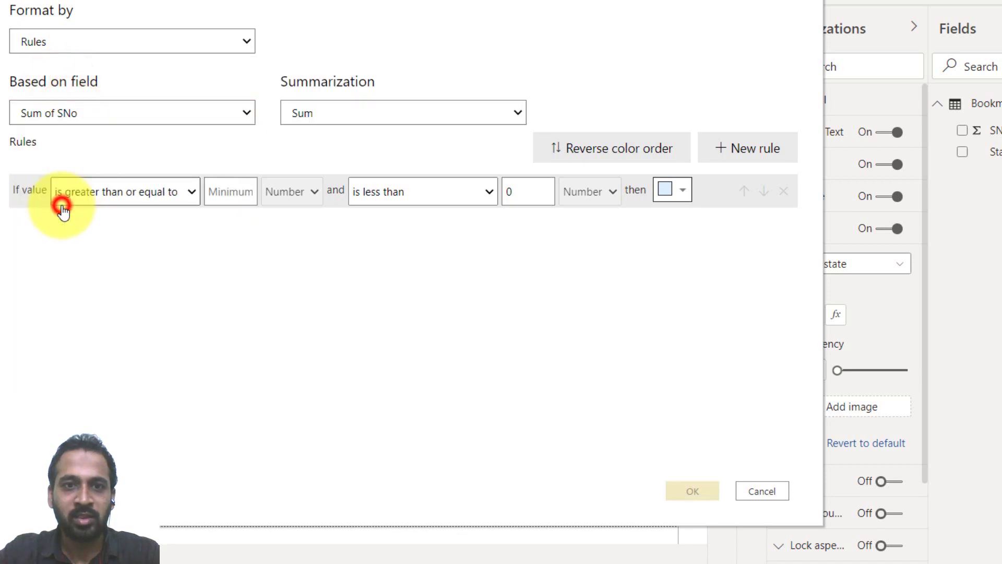
left_click(172, 189)
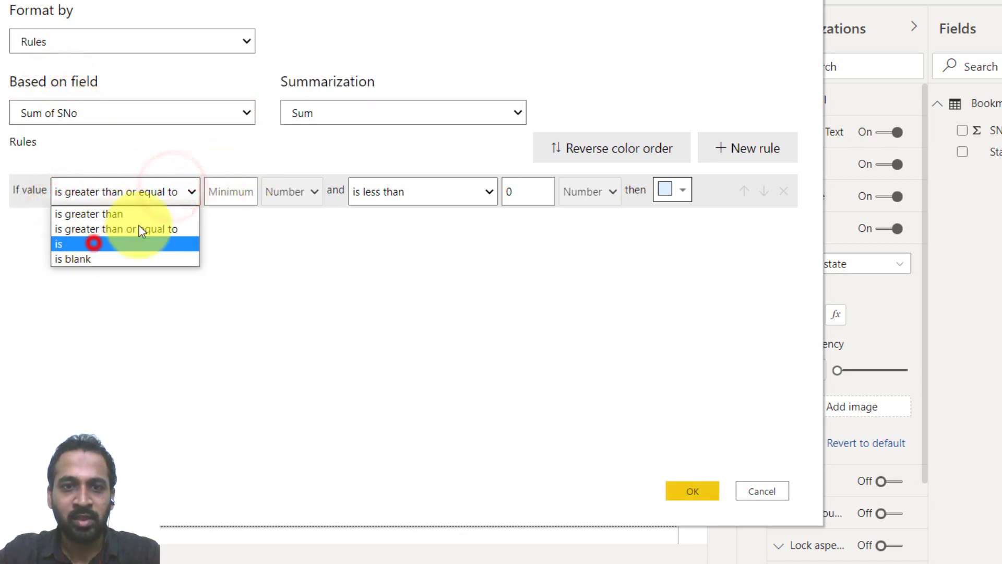
left_click(99, 243)
left_click(227, 192)
type("3")
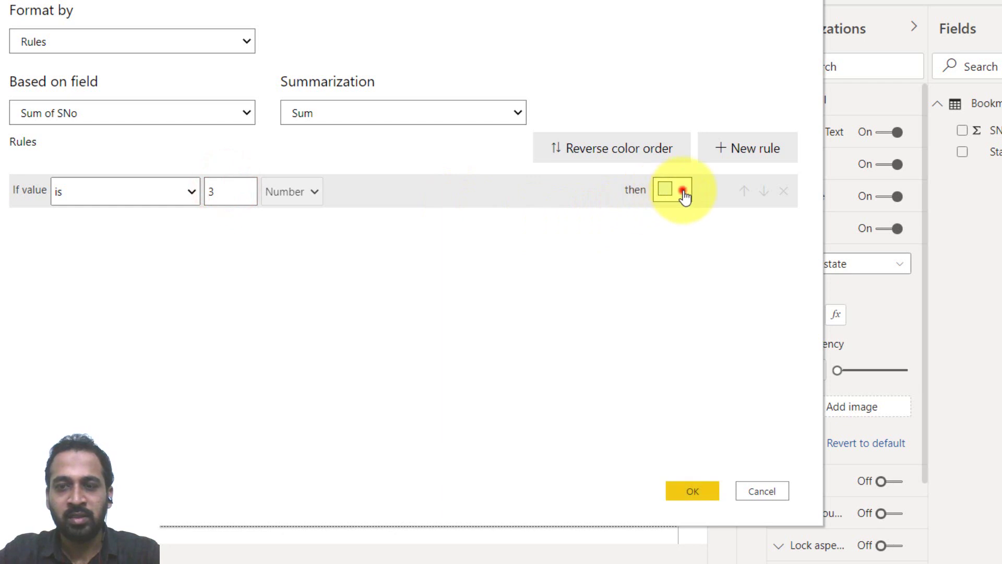
Choose grey as the rule's fill colour and apply it.
left_click(682, 190)
left_click(564, 255)
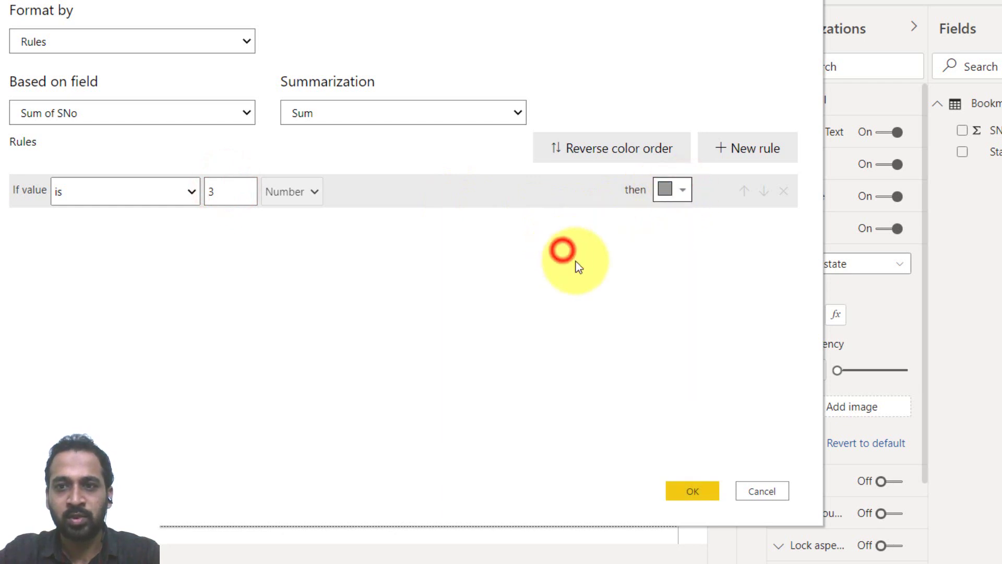
left_click(696, 492)
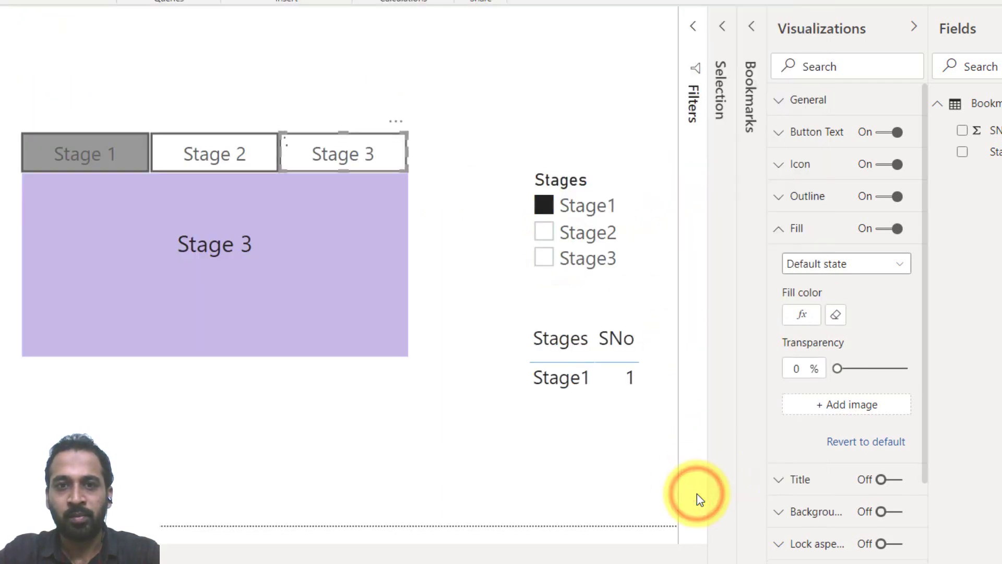
left_click(573, 233)
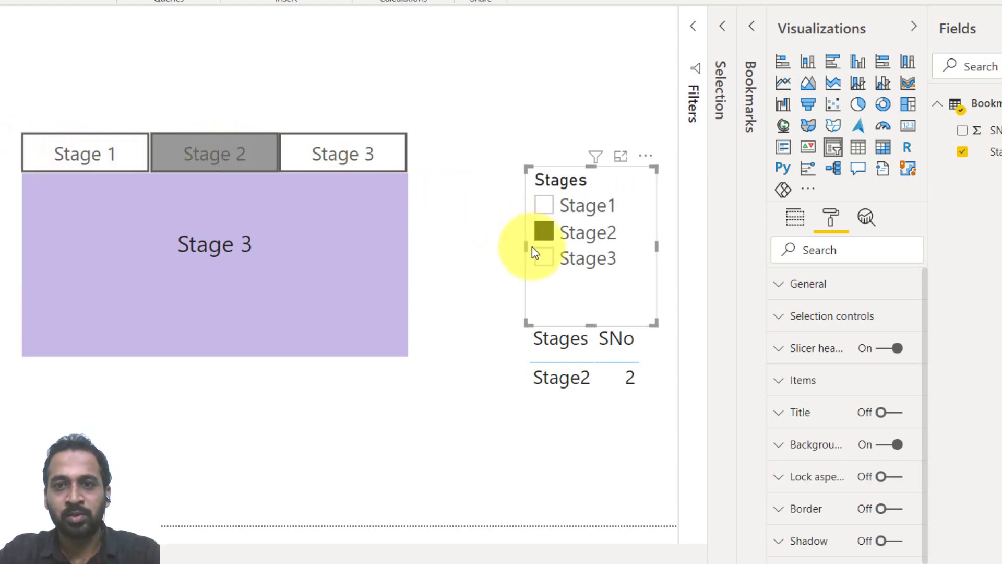
left_click(567, 259)
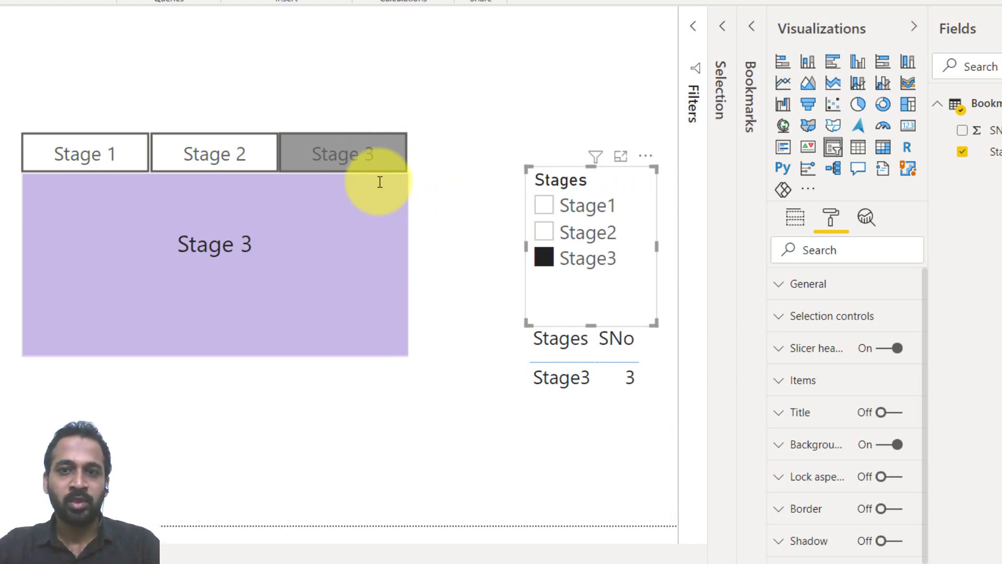
left_click(582, 424)
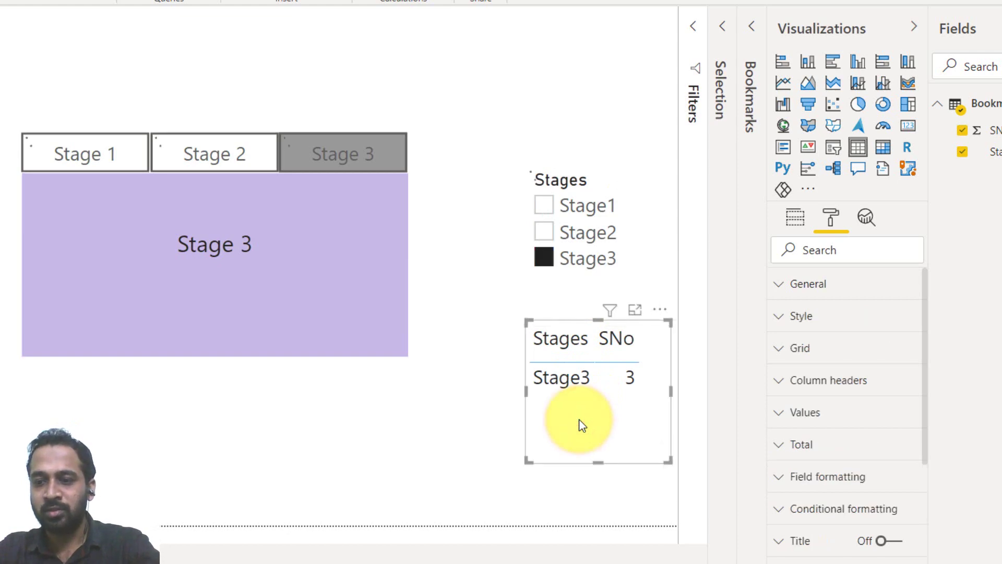
key("Delete")
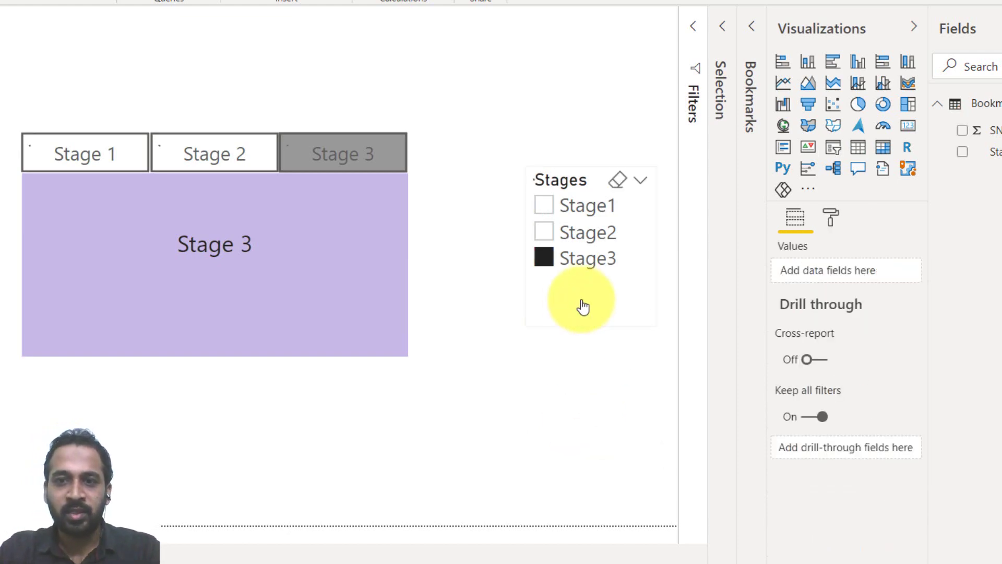
left_click(545, 206)
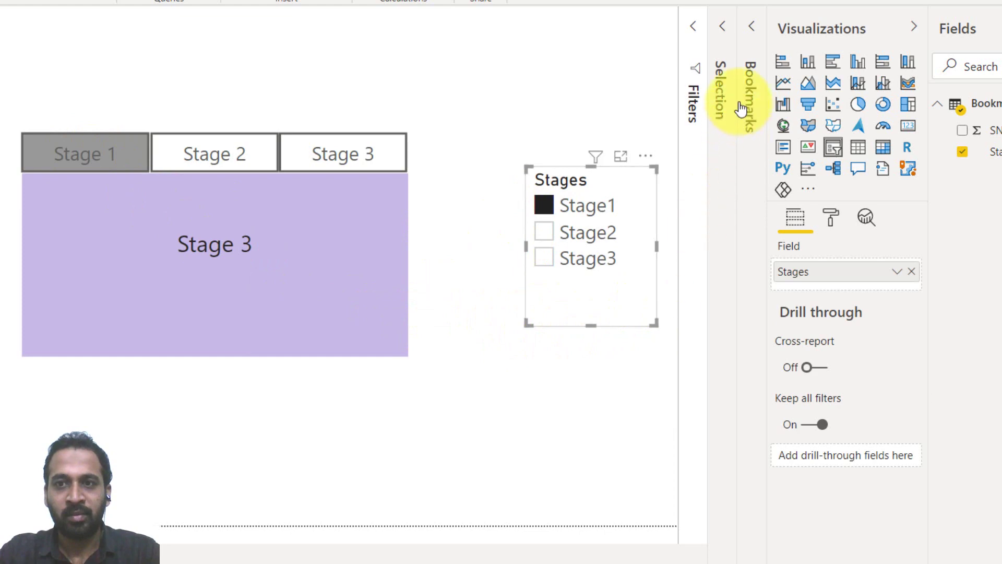
Show the Bookmarks and Selection panes and collapse the Visualizations and Fields panes.
left_click(752, 77)
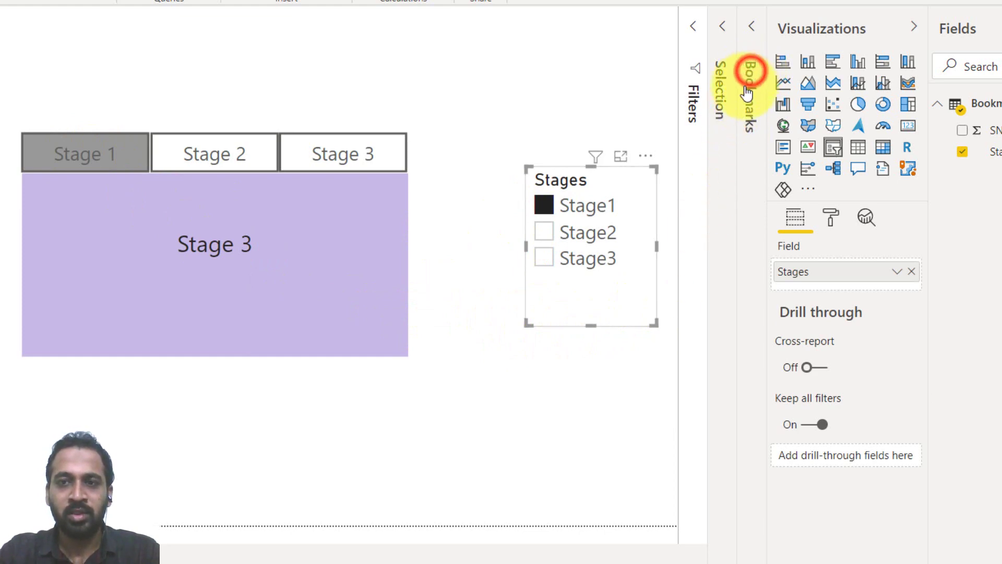
left_click(595, 94)
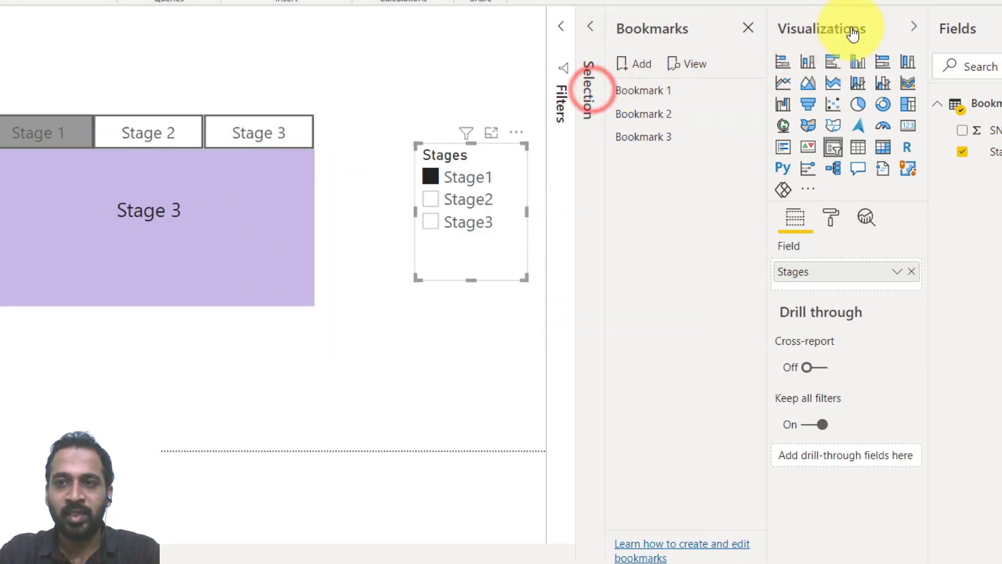
left_click(871, 29)
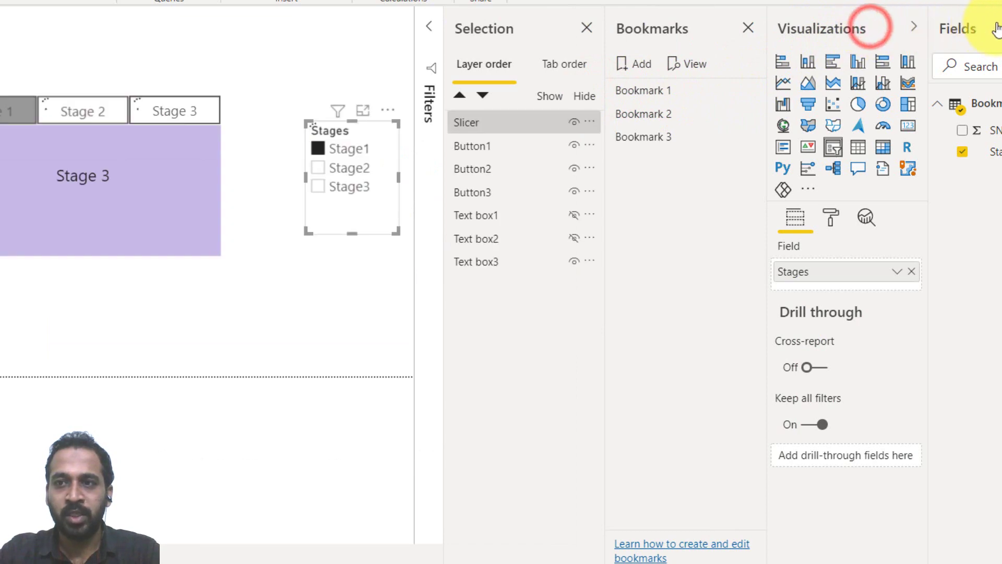
left_click(999, 29)
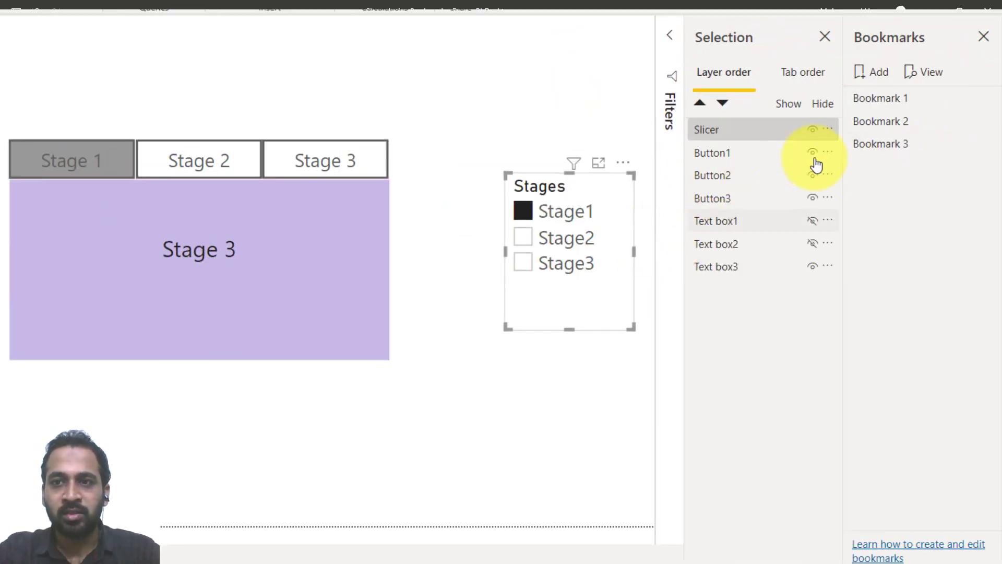
Update Bookmark 1 with Stage1 selected in the slicer.
left_click(905, 100)
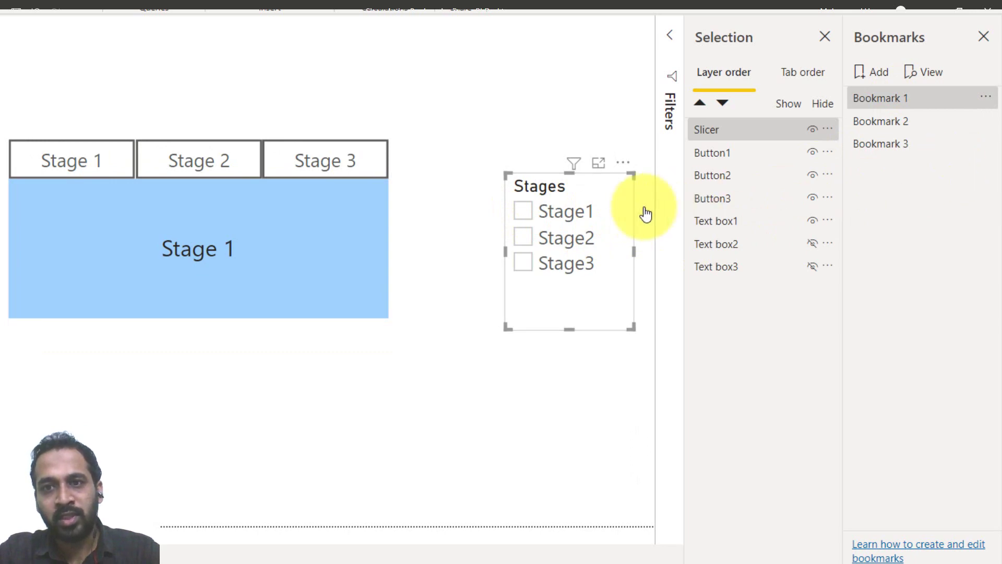
left_click(525, 213)
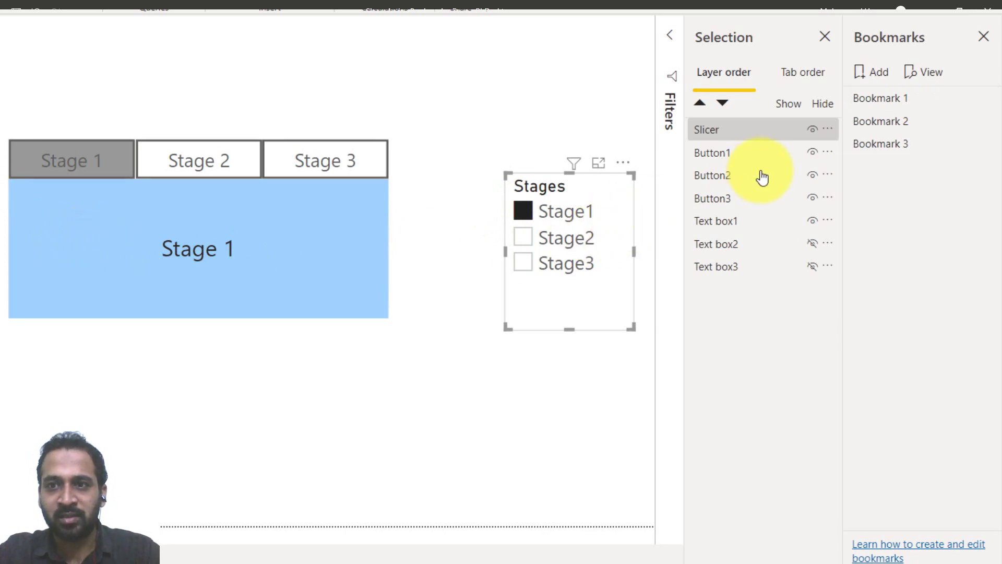
left_click(766, 154, "ctrl")
left_click(981, 98)
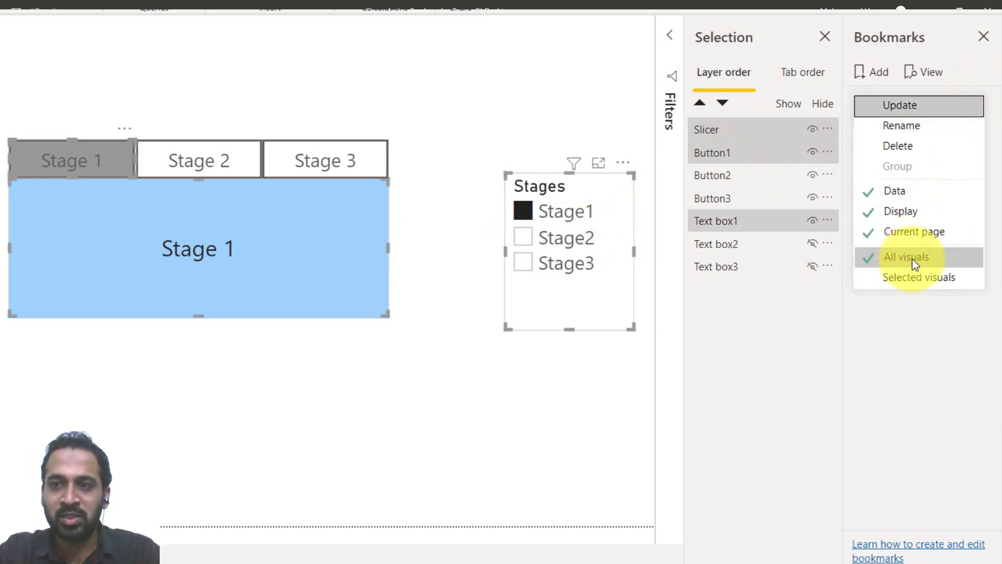
left_click(907, 103)
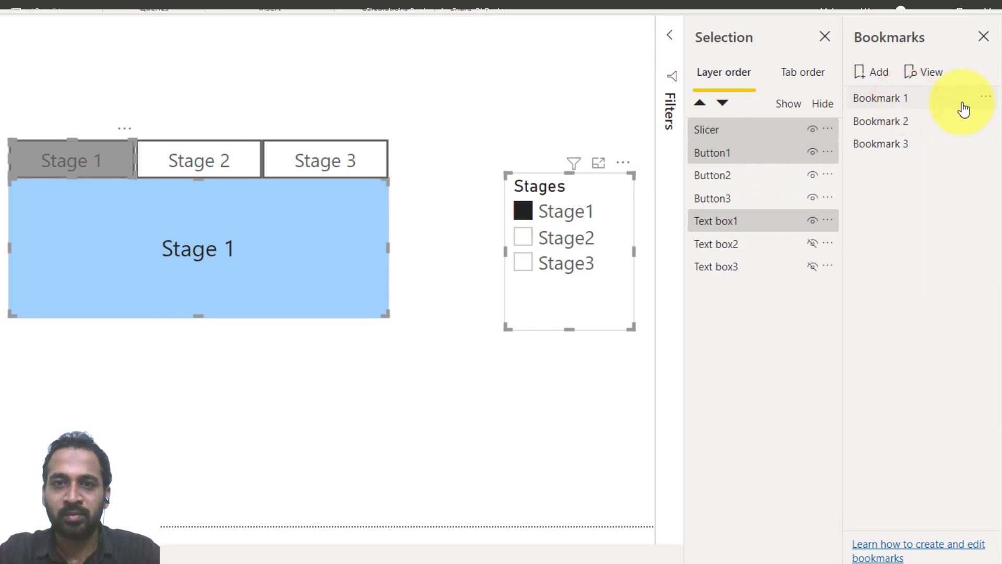
left_click(964, 107)
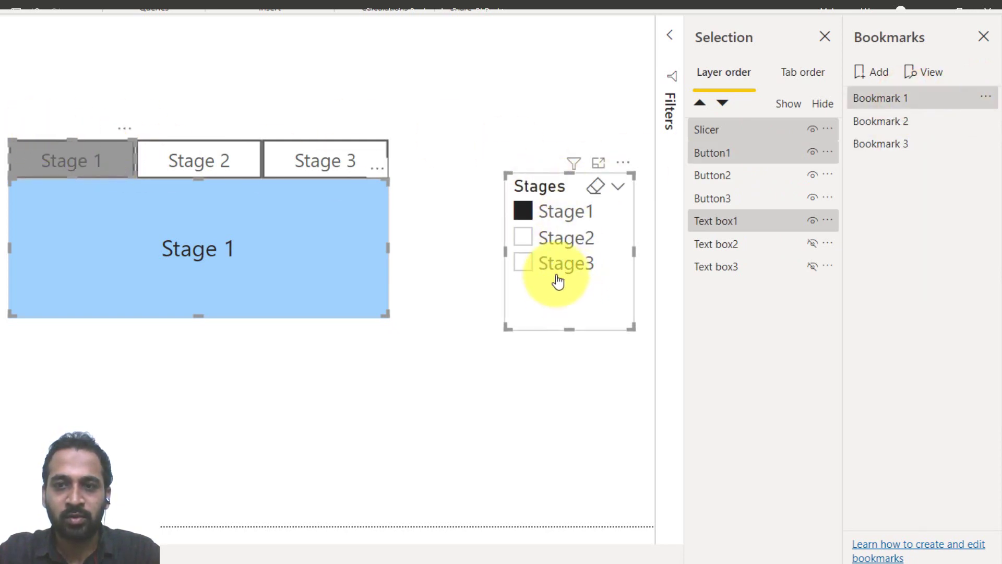
left_click(561, 243)
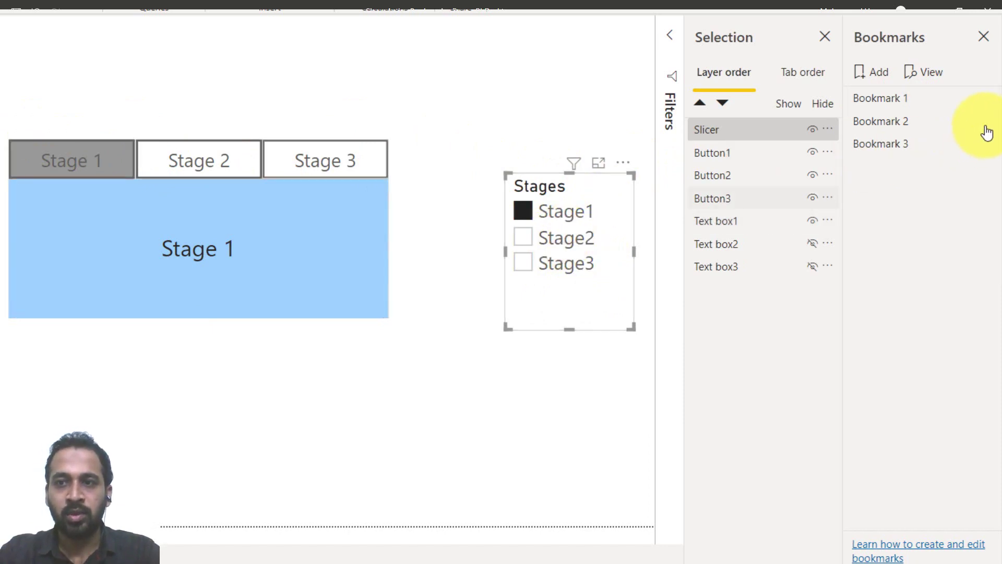
Update Bookmark 2 with Text box1 hidden and Text box2 shown.
left_click(895, 123)
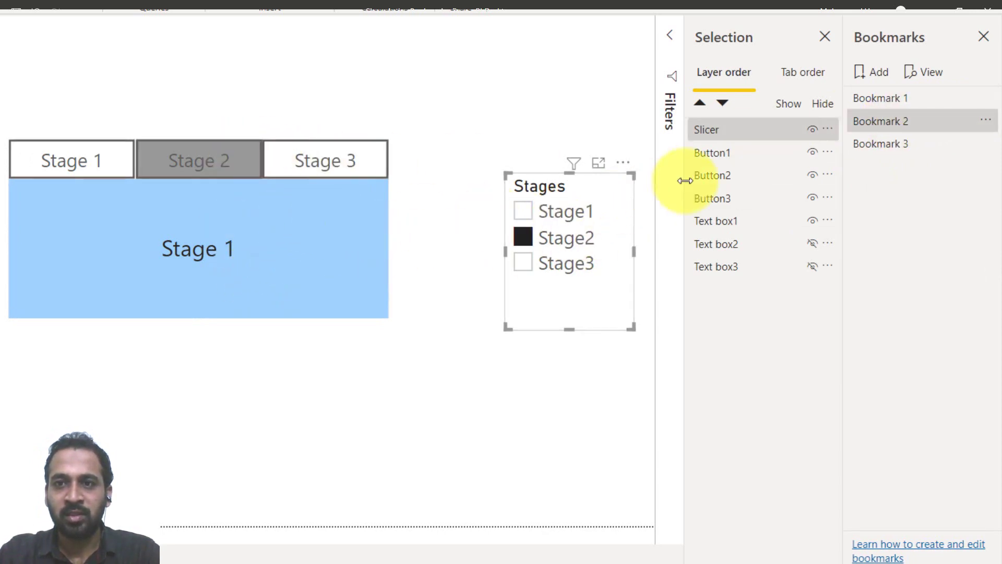
left_click(813, 221)
left_click(813, 243)
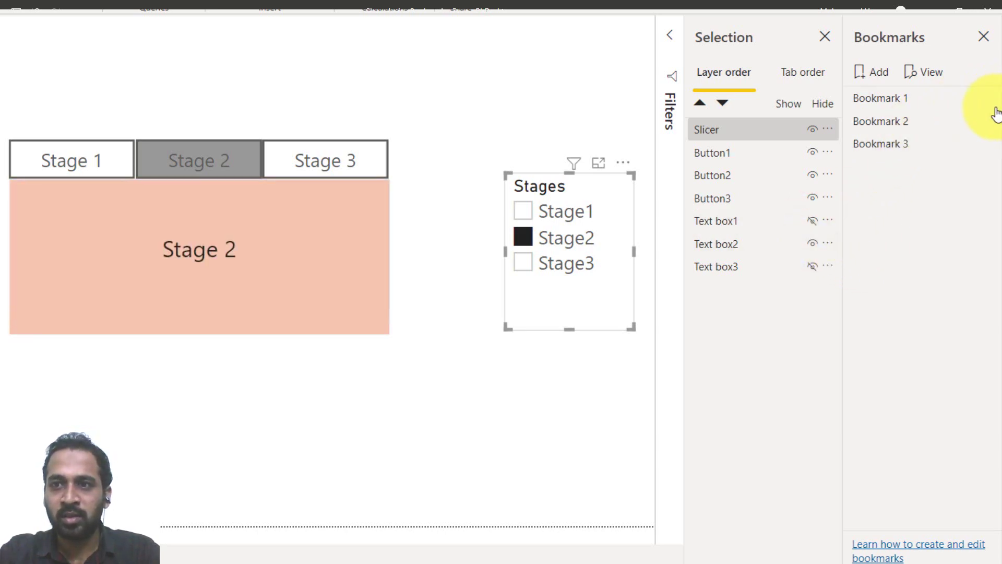
left_click(985, 121)
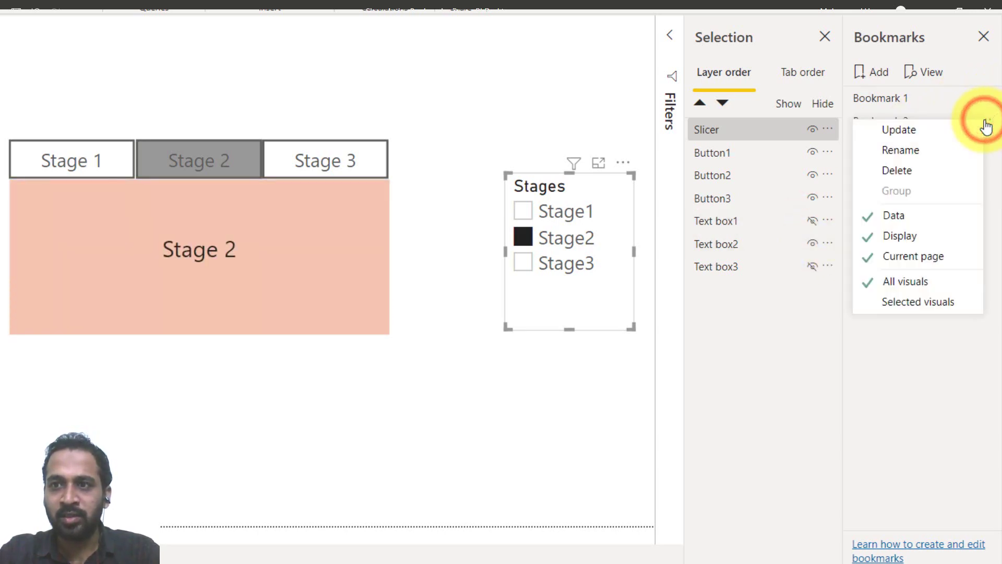
left_click(929, 127)
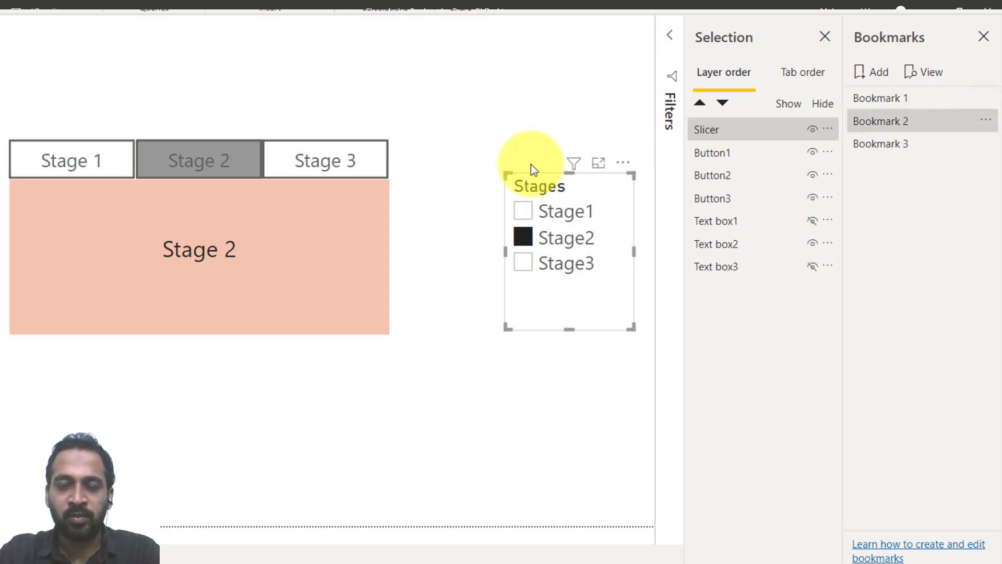
Update Bookmark 3 with Stage3 selected in the slicer.
left_click(893, 151)
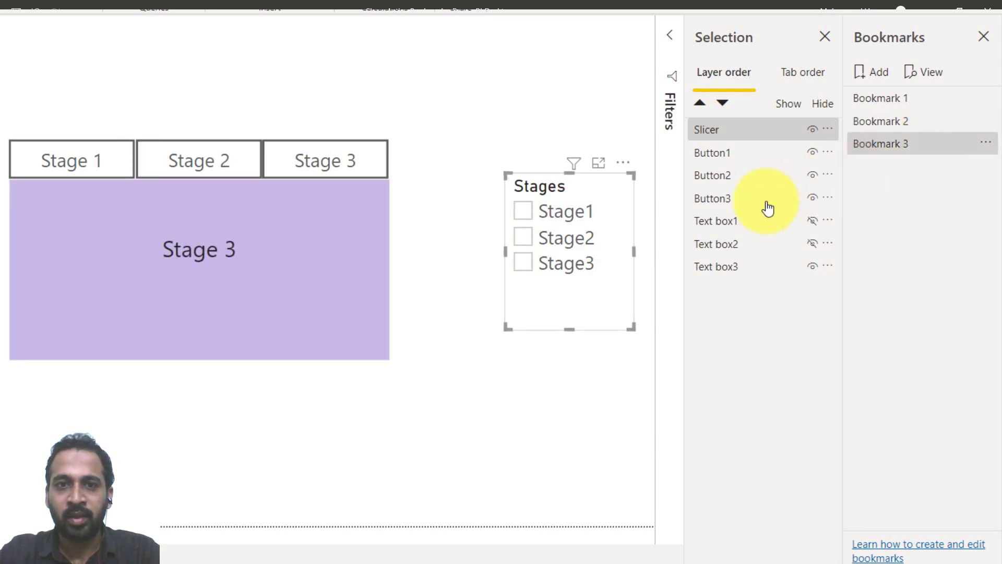
left_click(526, 267)
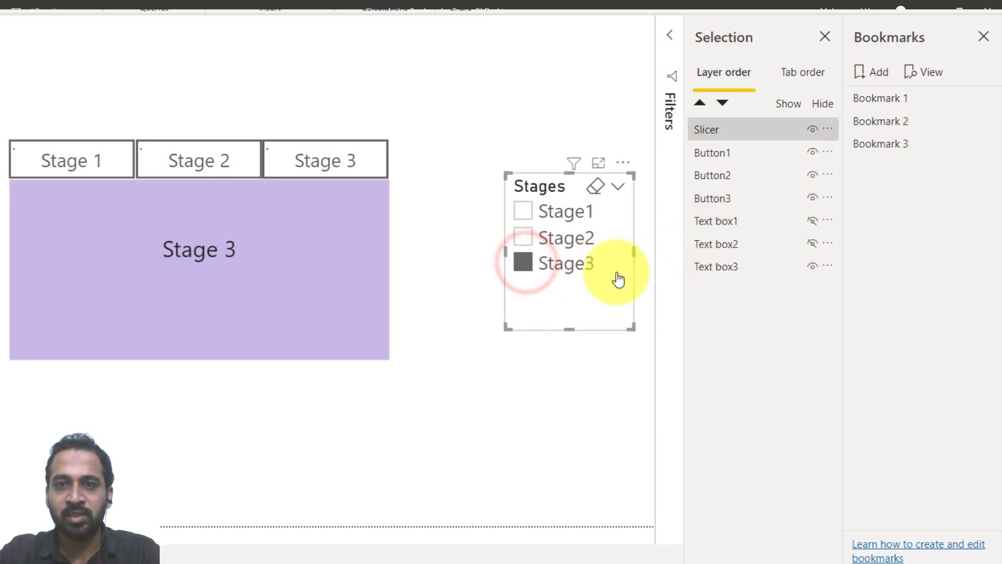
left_click(988, 145)
left_click(946, 155)
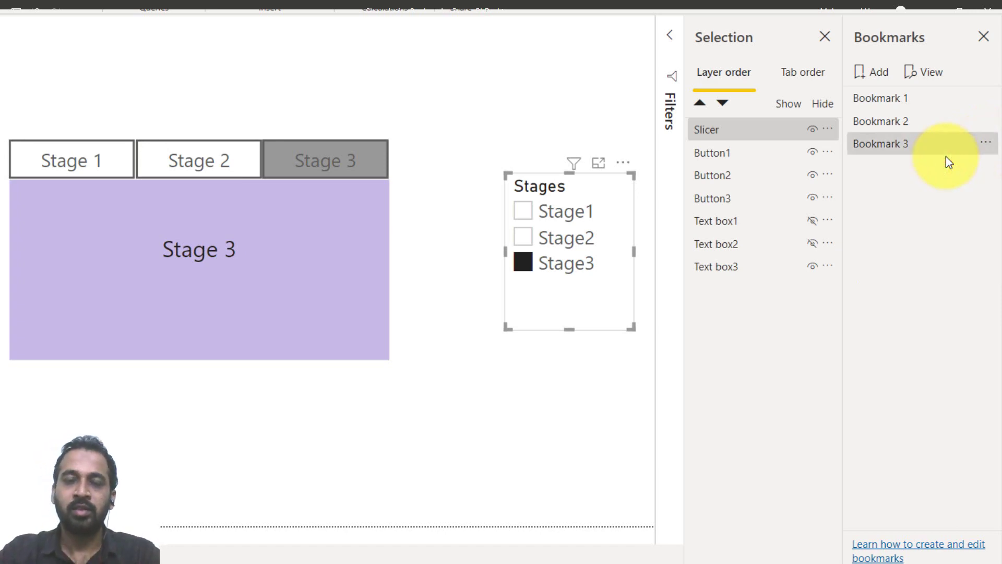
Test Bookmarks 1, 2 and 3 in turn.
left_click(881, 99)
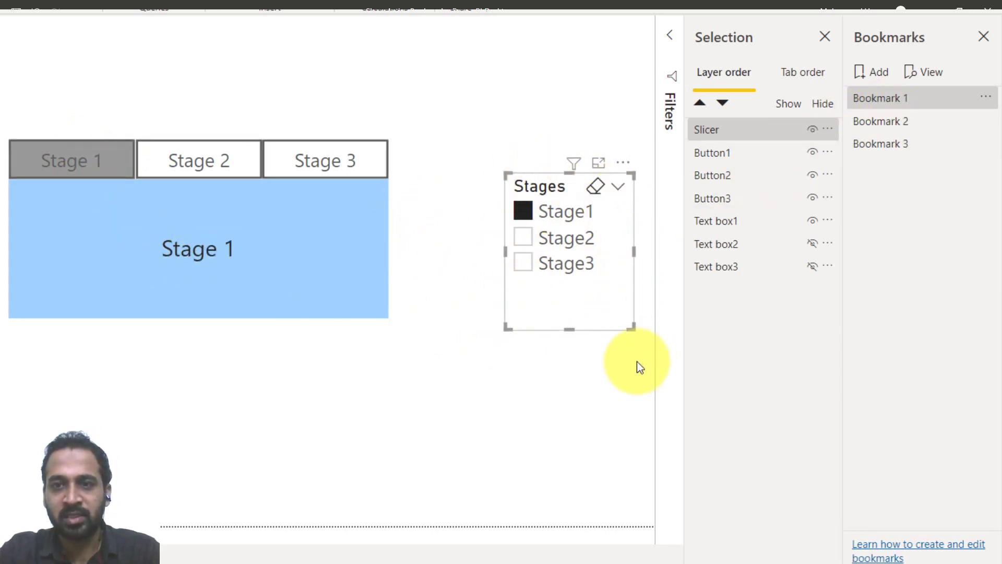
left_click(906, 127)
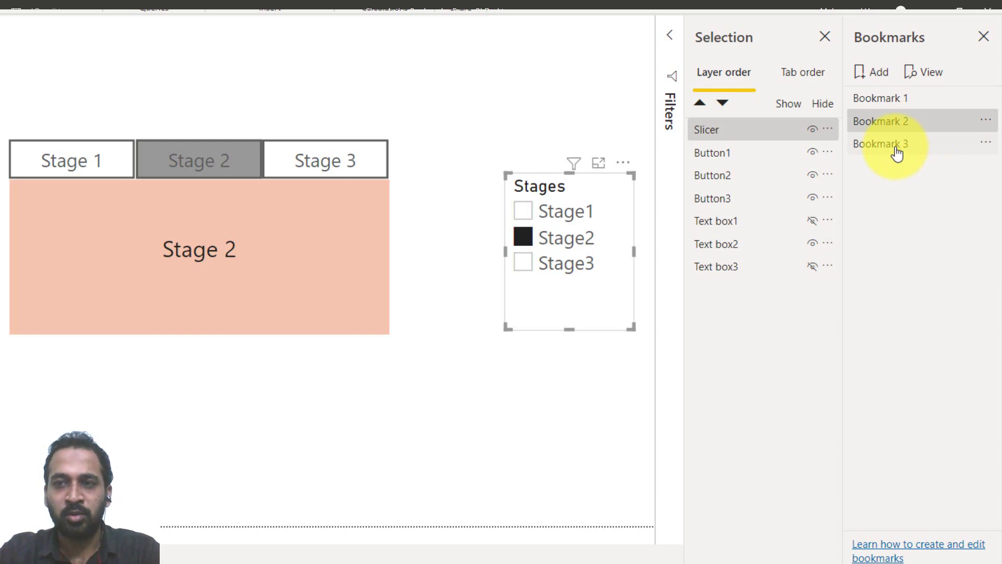
left_click(897, 151)
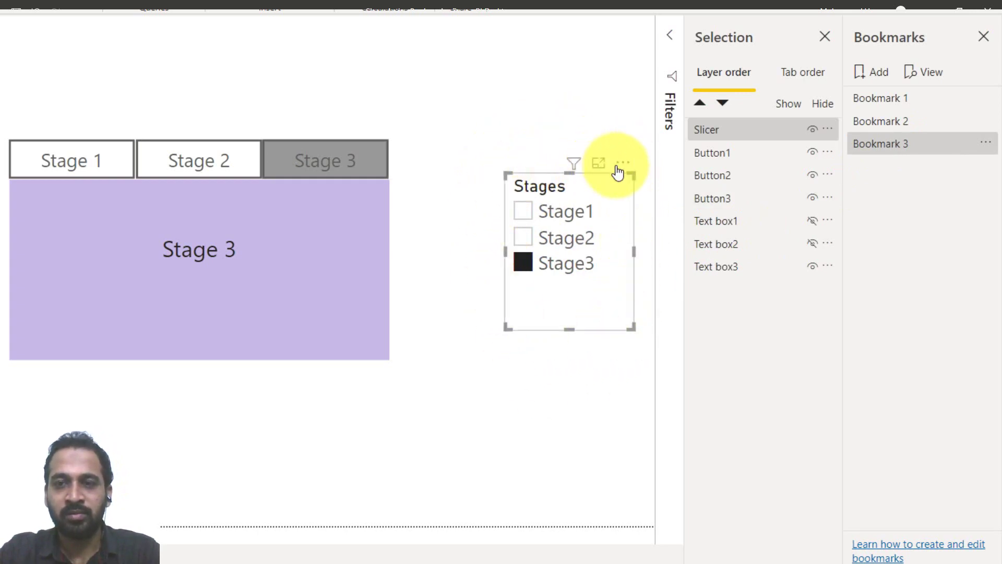
Hide the Stages slicer and update Bookmark 3 and Bookmark 2 with the hidden-slicer view.
left_click(813, 131)
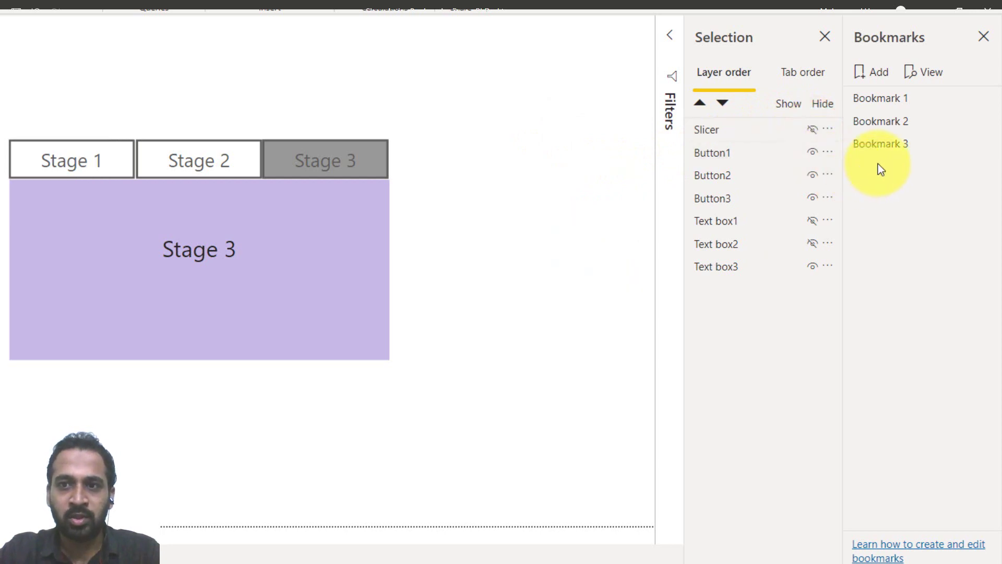
left_click(987, 143)
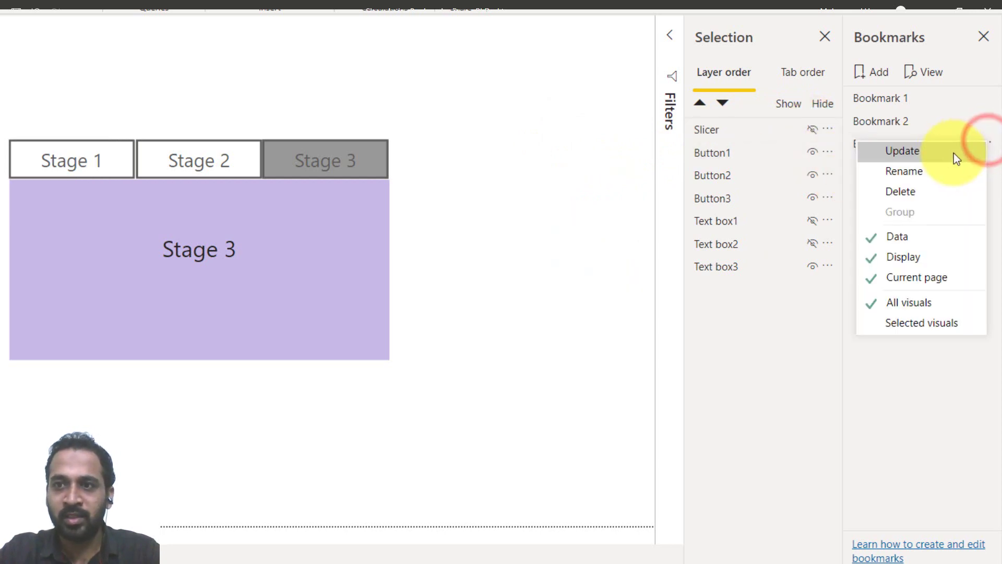
left_click(935, 153)
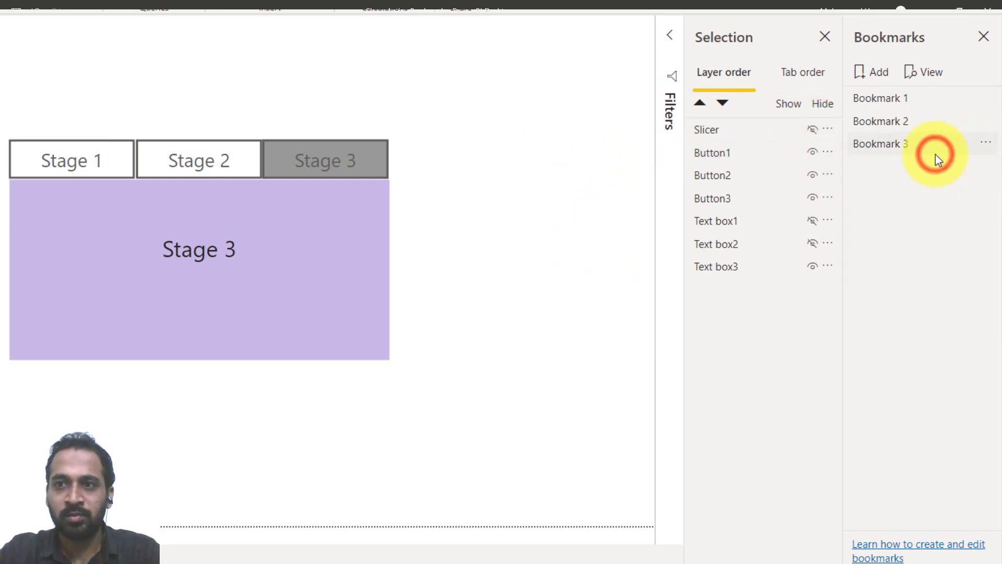
left_click(906, 122)
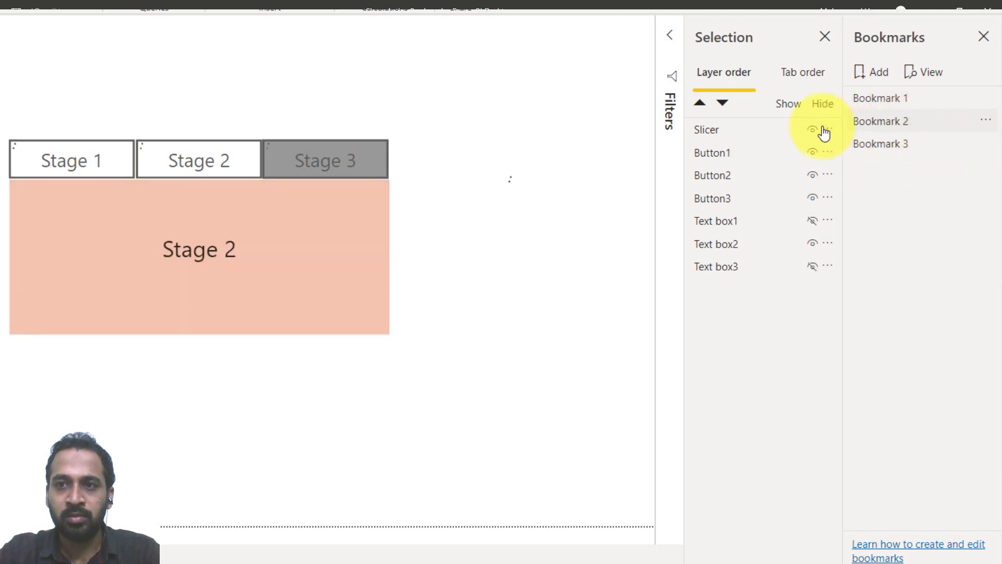
left_click(813, 131)
left_click(813, 131)
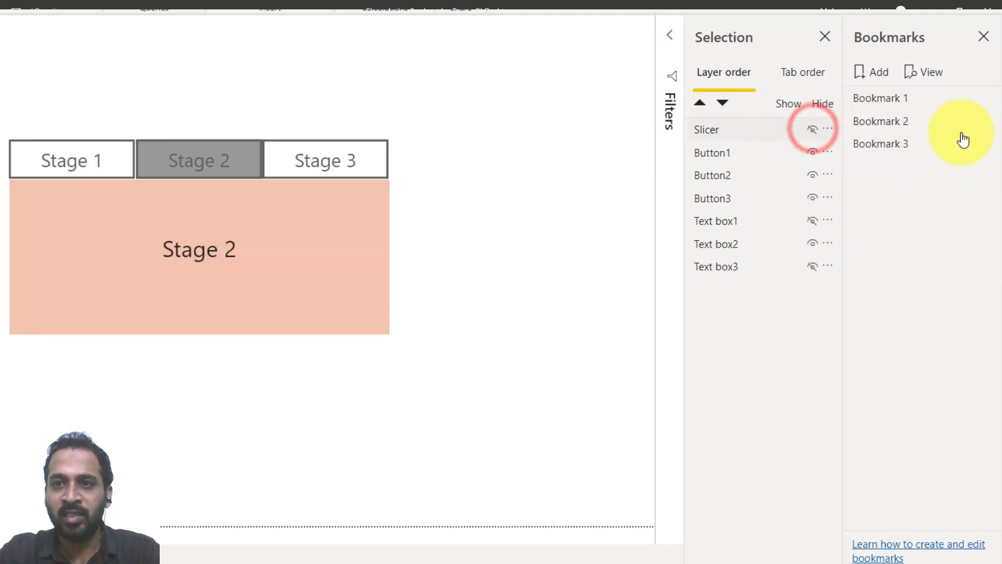
left_click(984, 122)
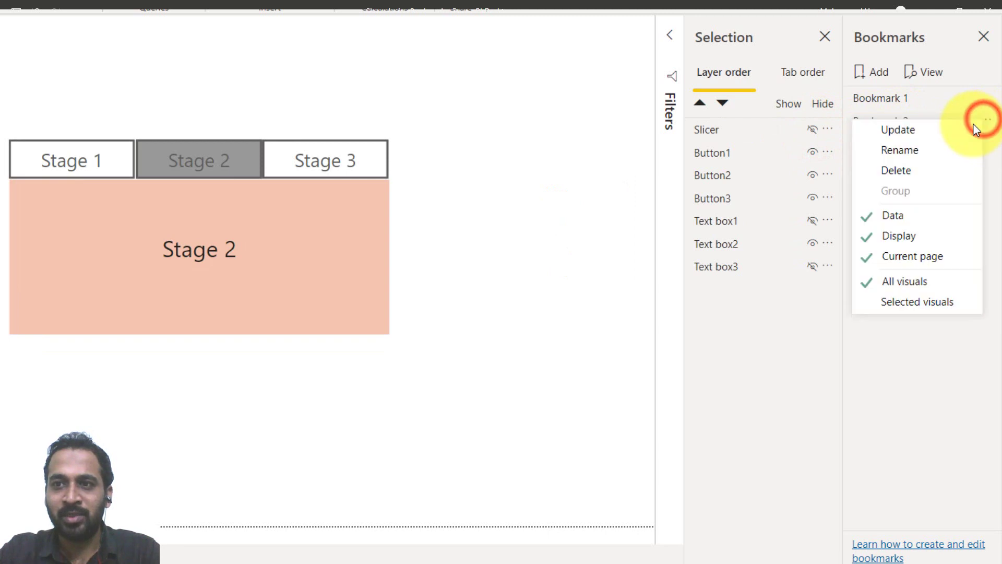
left_click(932, 129)
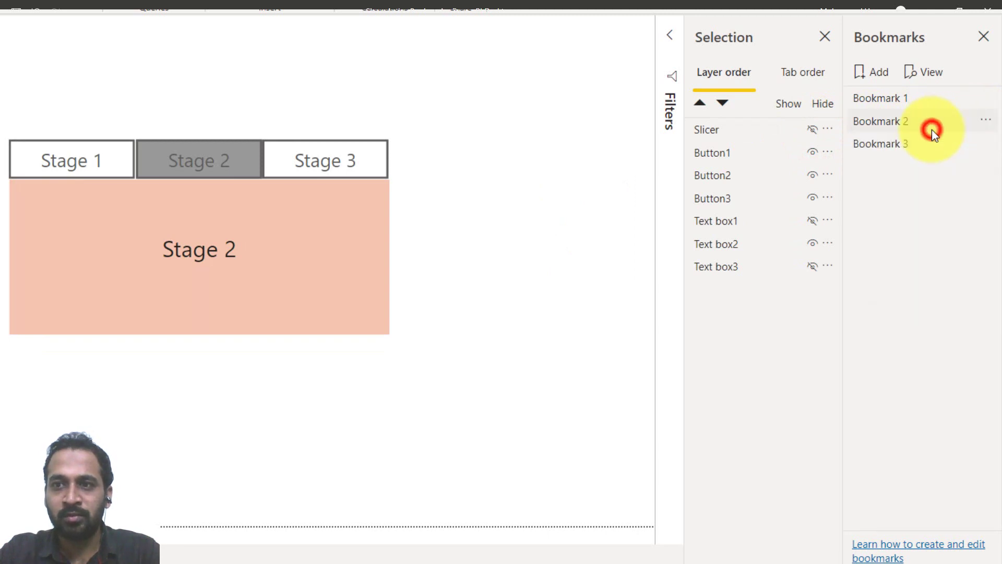
Apply Bookmark 1, hide the slicer, and update Bookmark 1 with this view.
left_click(903, 100)
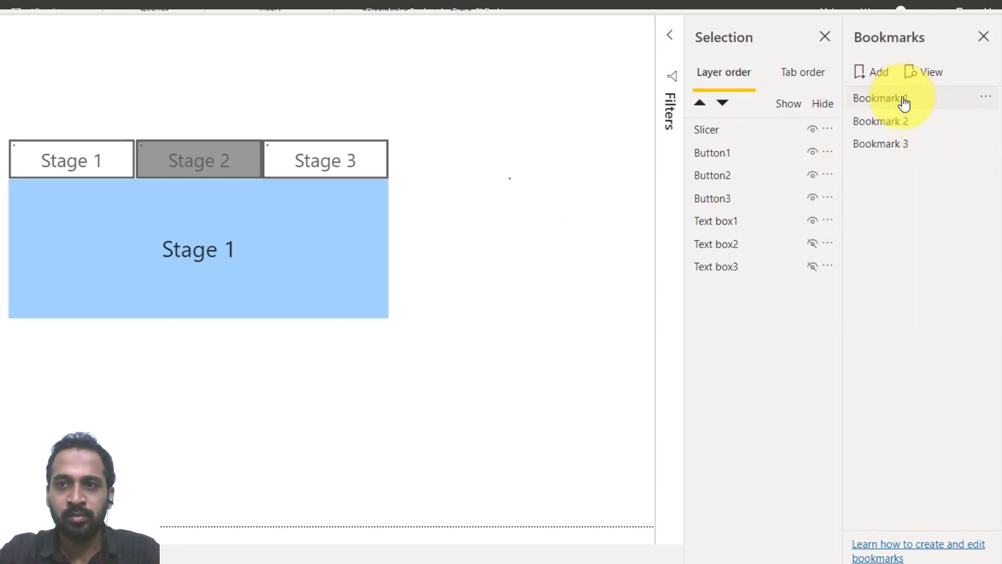
left_click(813, 129)
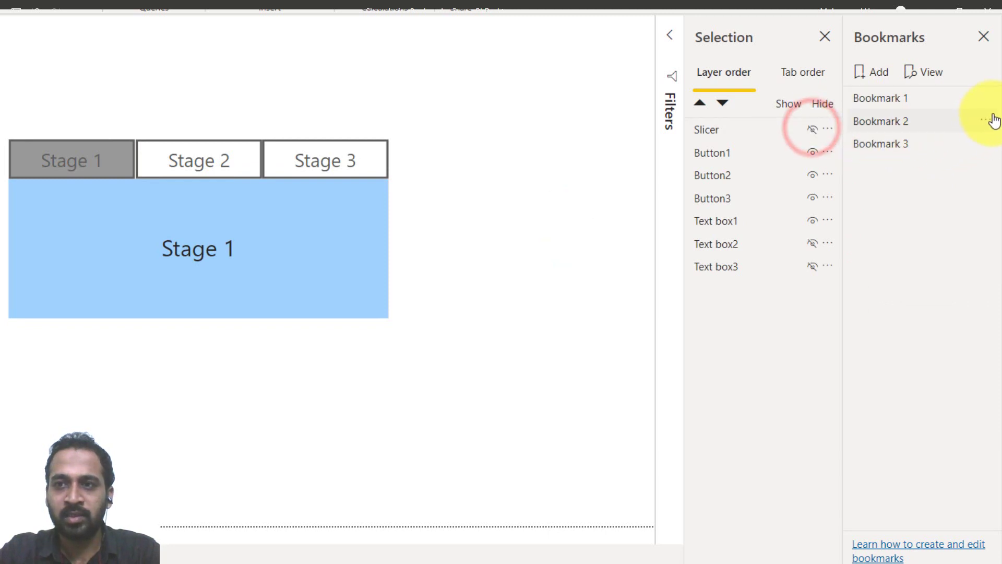
left_click(988, 98)
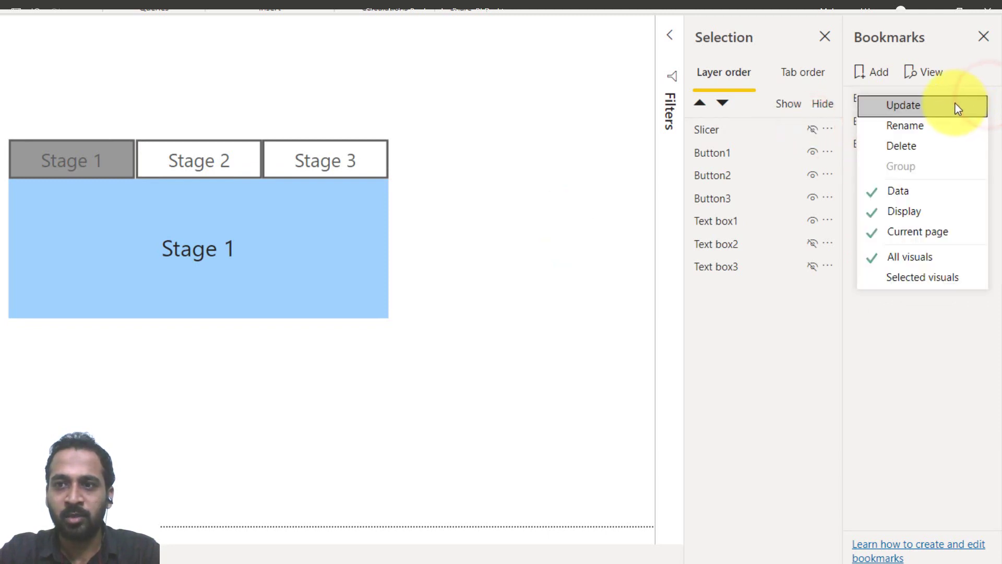
left_click(956, 106)
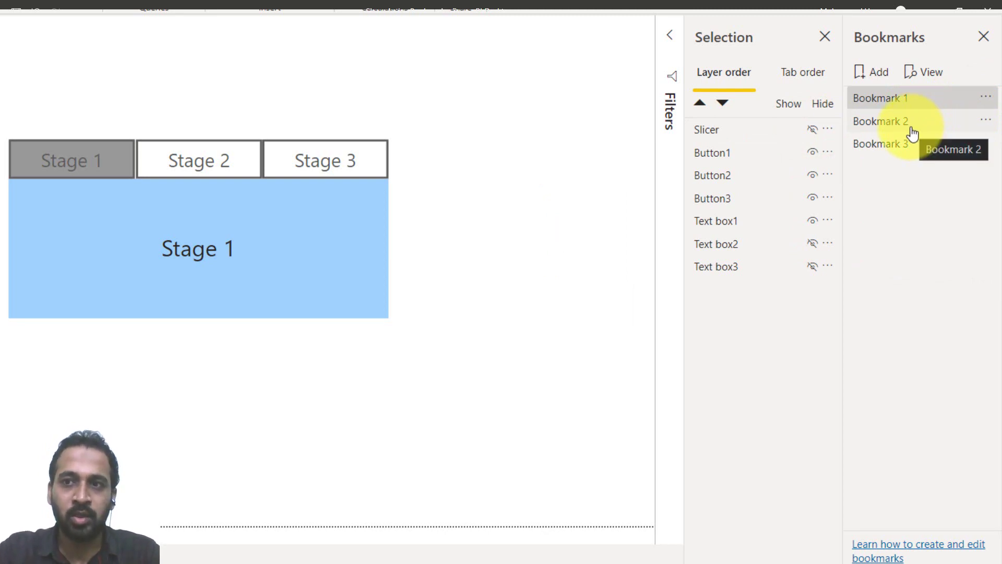
left_click(986, 97)
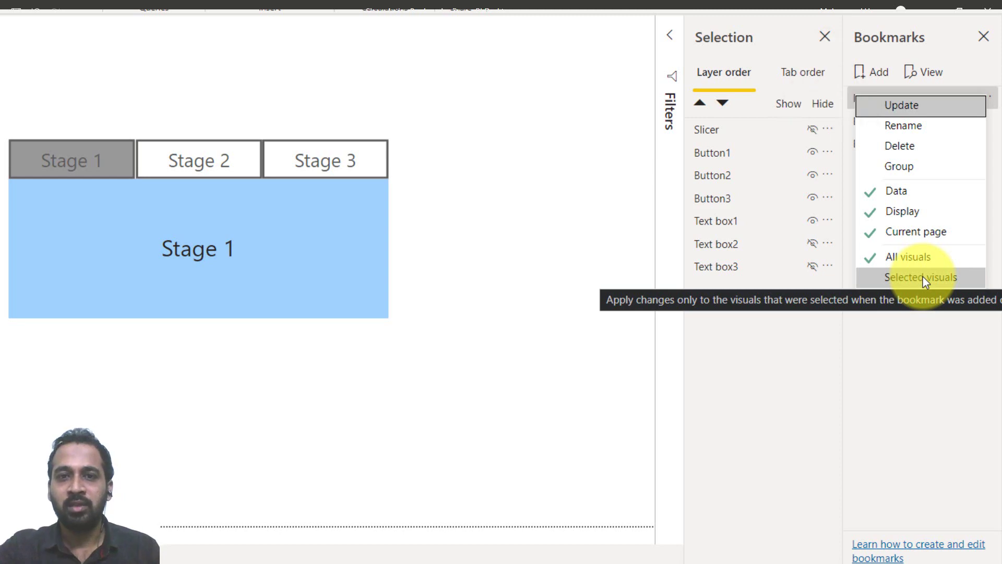
left_click(931, 104)
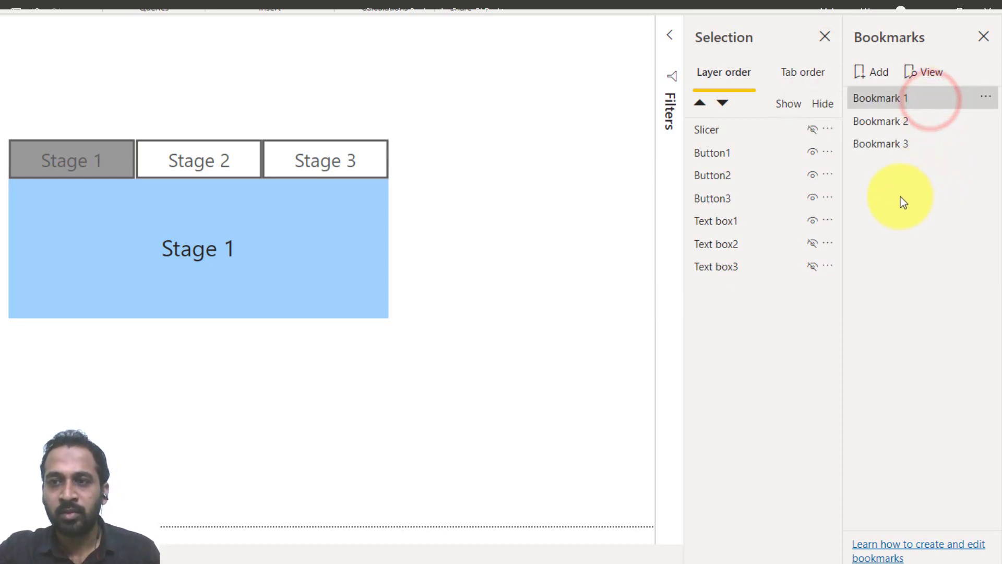
Test Bookmarks 3, 2 and 1 to confirm each stage view, then collapse the Selection pane.
left_click(889, 151)
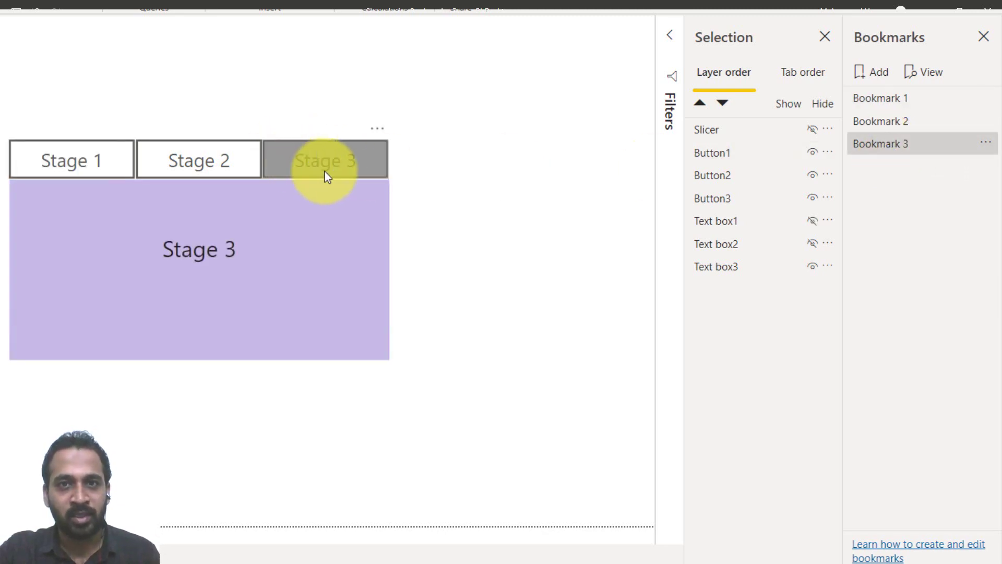
left_click(876, 125)
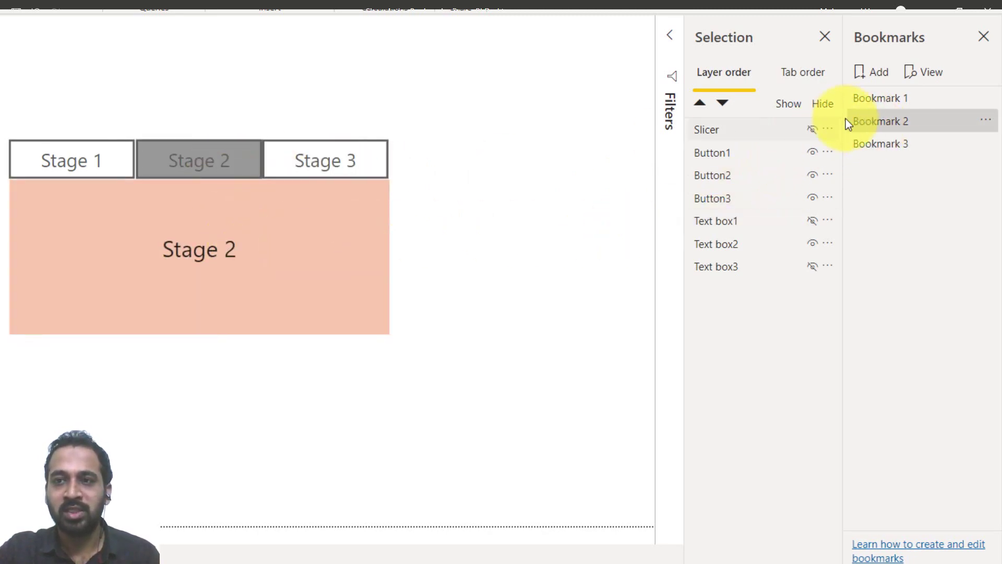
left_click(880, 100)
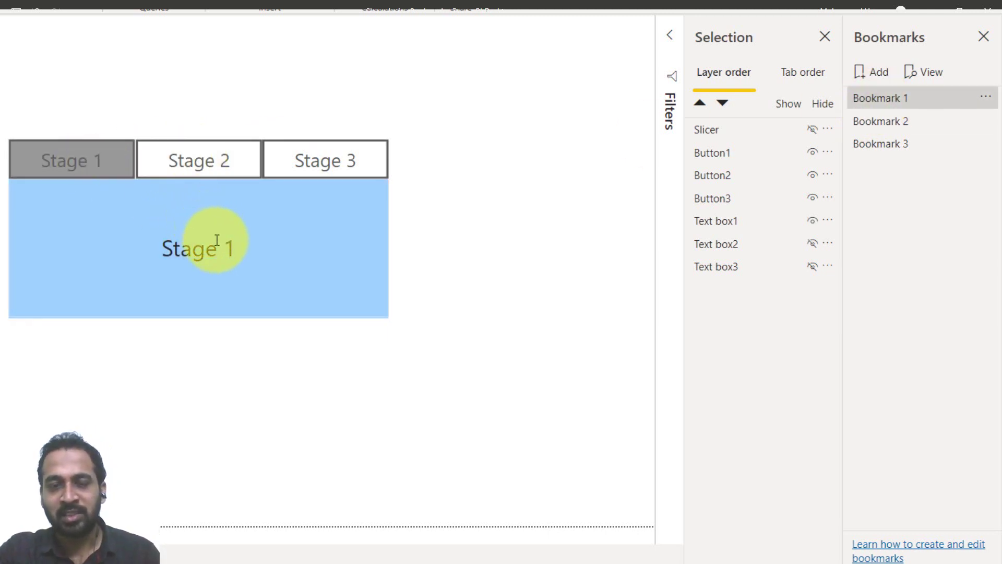
left_click(747, 44)
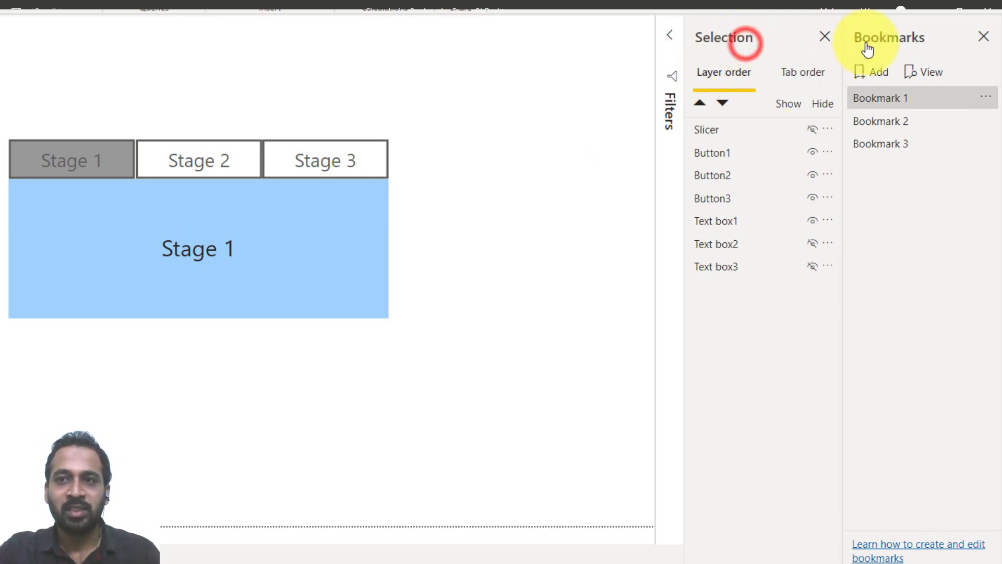
Give the Stage 1 button an On action of type Bookmark targeting Bookmark 1.
left_click(895, 39)
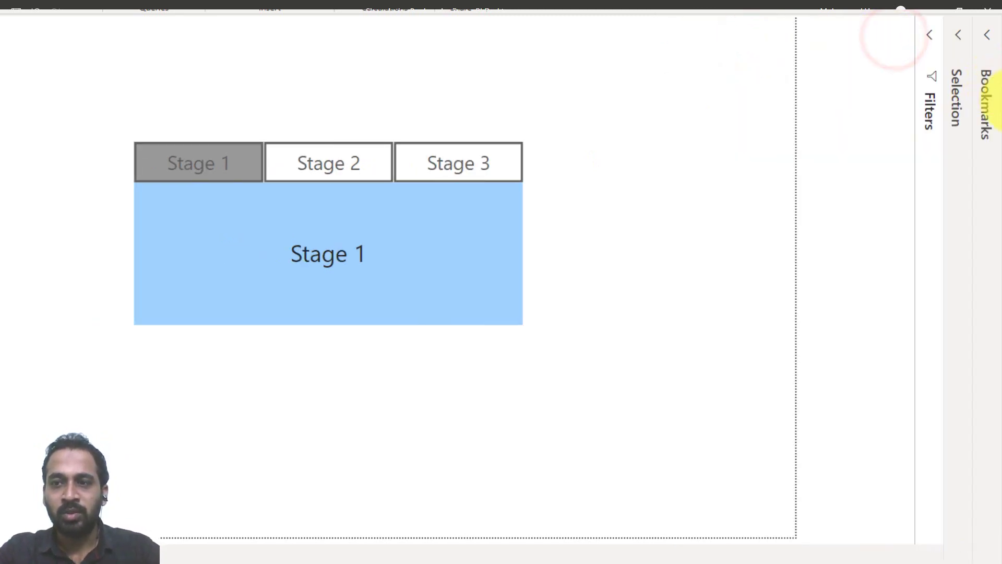
left_click(979, 121)
left_click(173, 149)
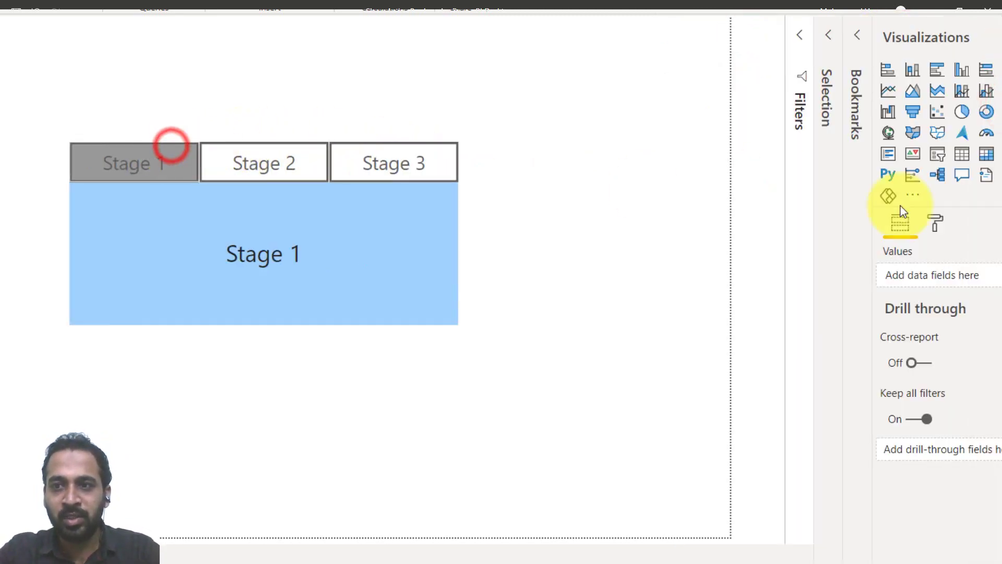
left_click(938, 218)
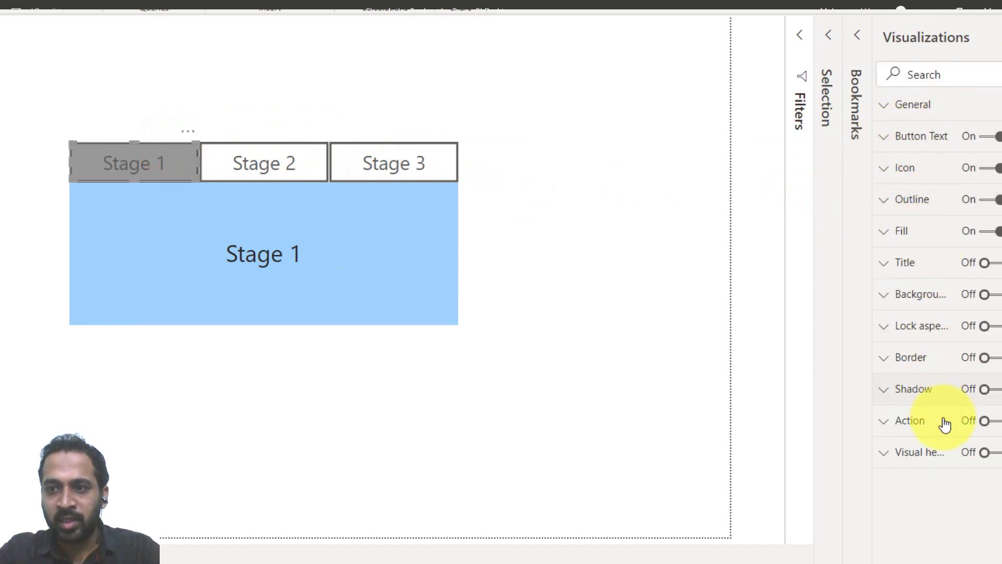
left_click(993, 424)
left_click(927, 424)
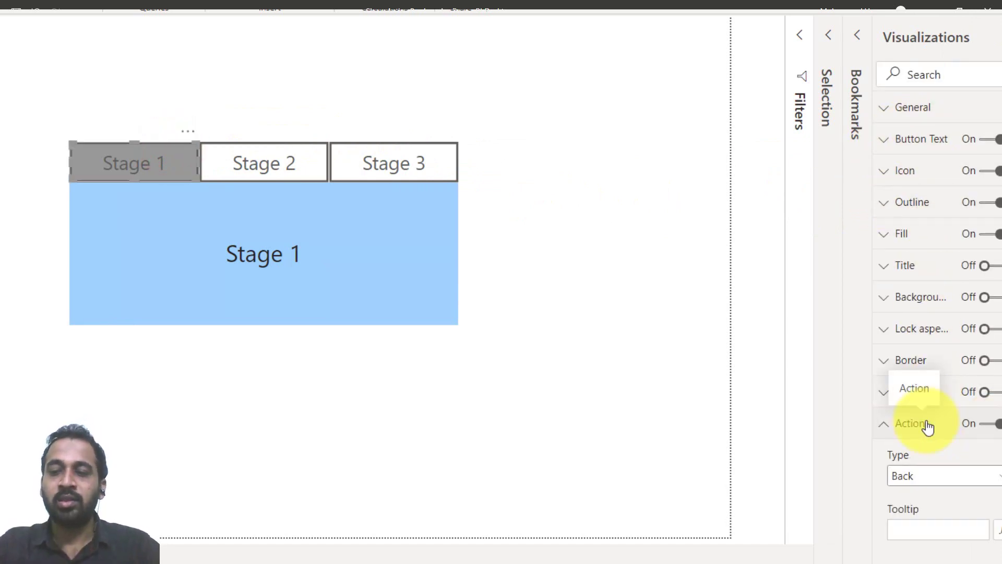
left_click(936, 476)
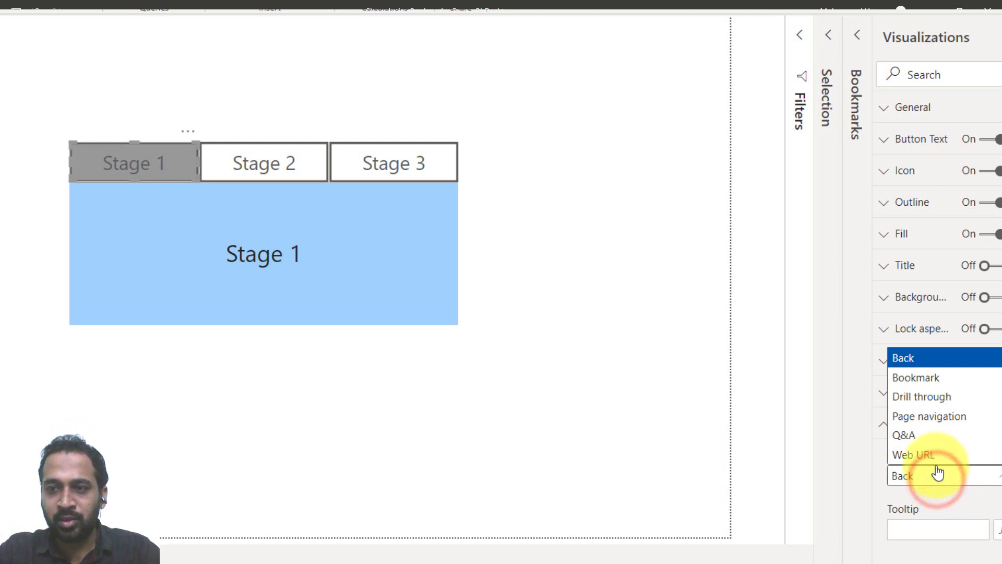
left_click(937, 379)
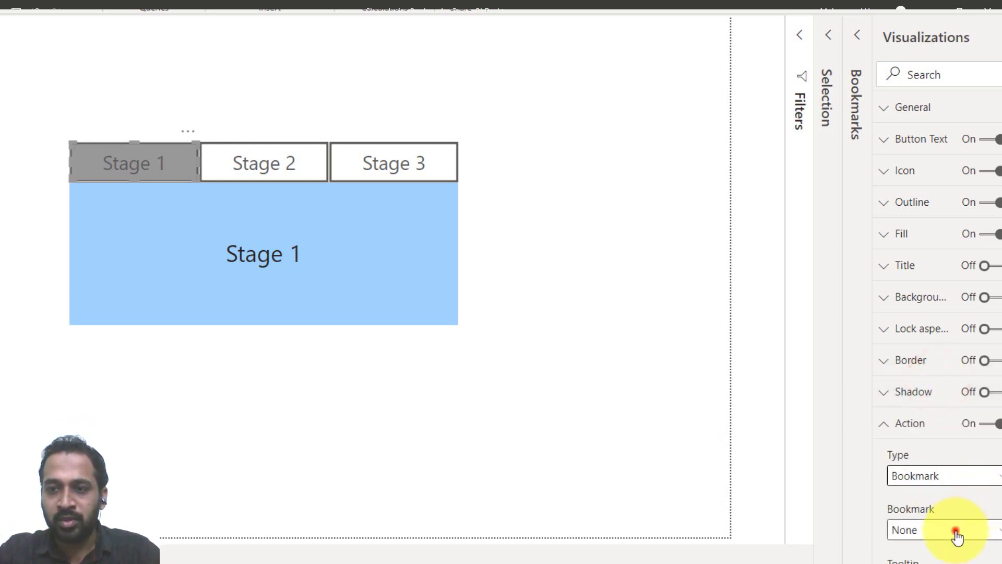
left_click(956, 529)
left_click(948, 473)
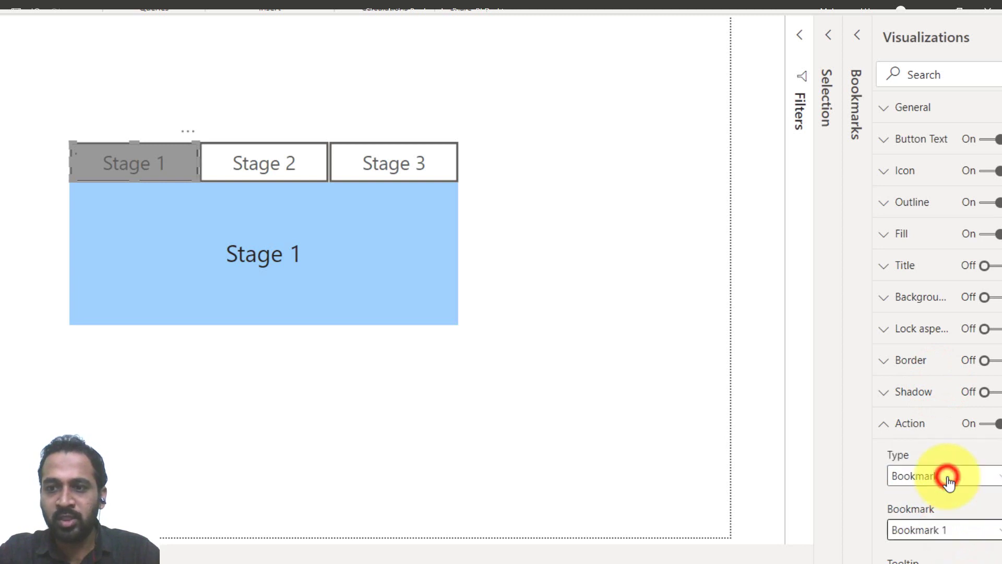
Give the Stage 2 button a Bookmark action targeting Bookmark 2.
left_click(268, 170)
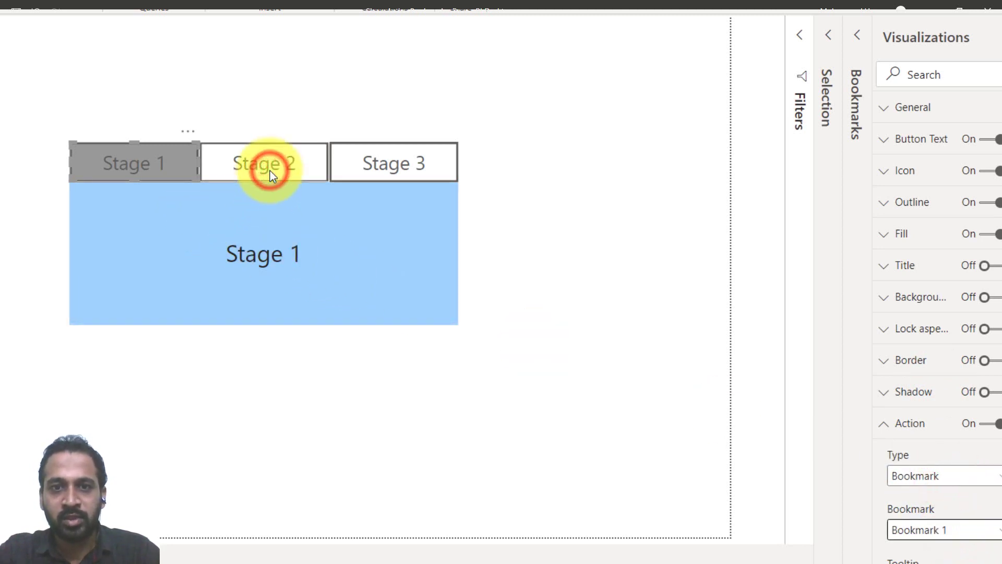
left_click(991, 424)
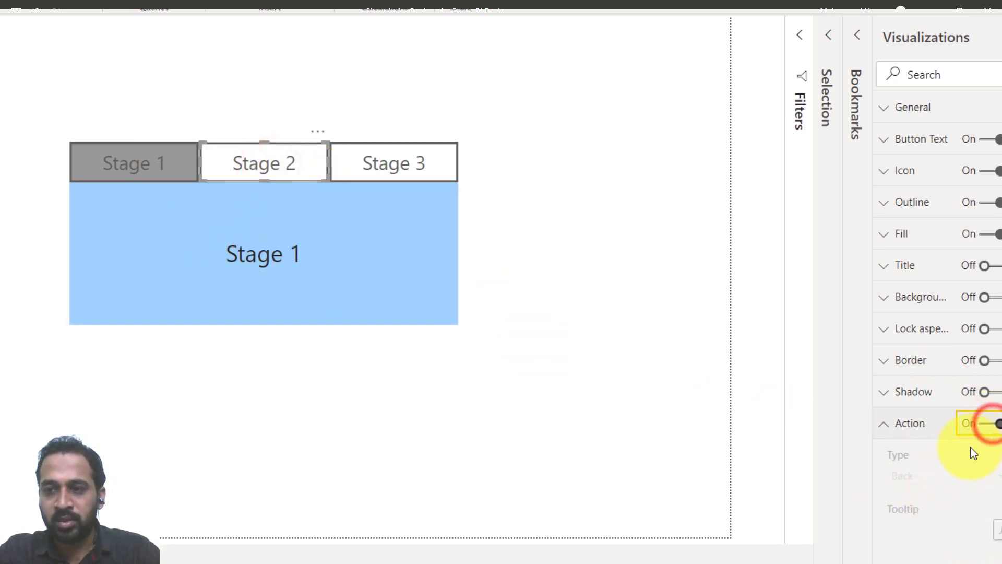
left_click(926, 475)
left_click(932, 388)
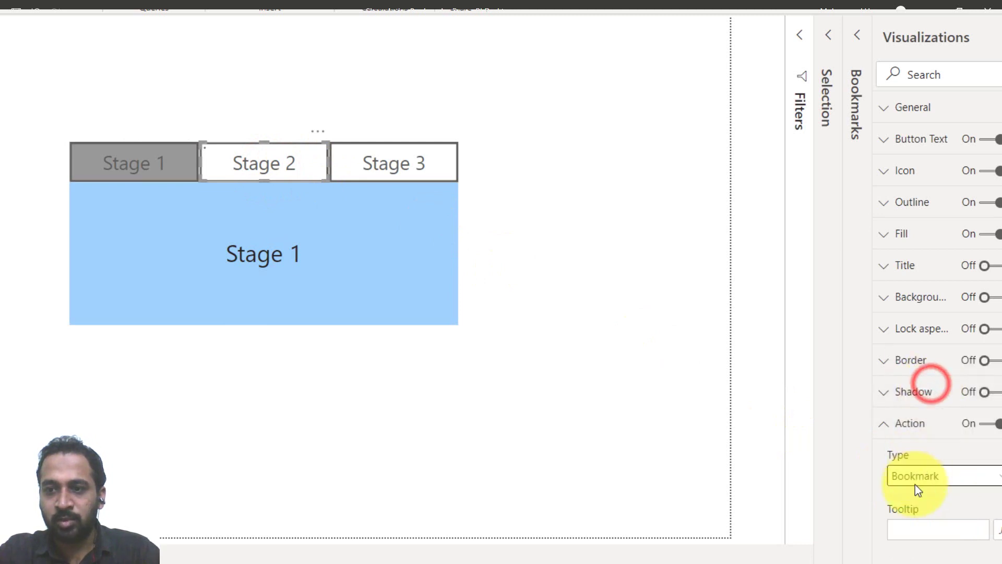
left_click(915, 529)
left_click(943, 489)
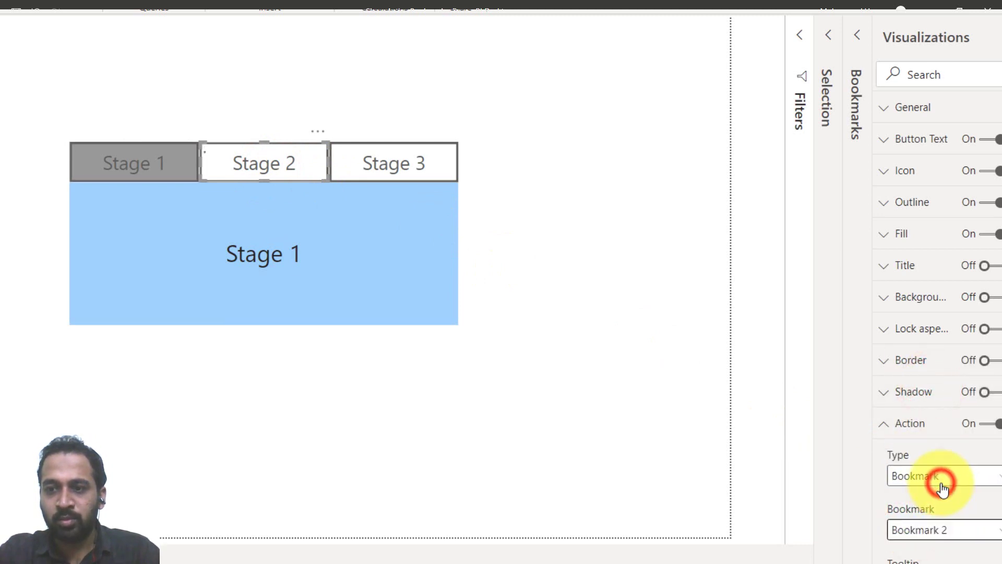
Give the Stage 3 button a Bookmark action targeting Bookmark 3.
left_click(359, 168)
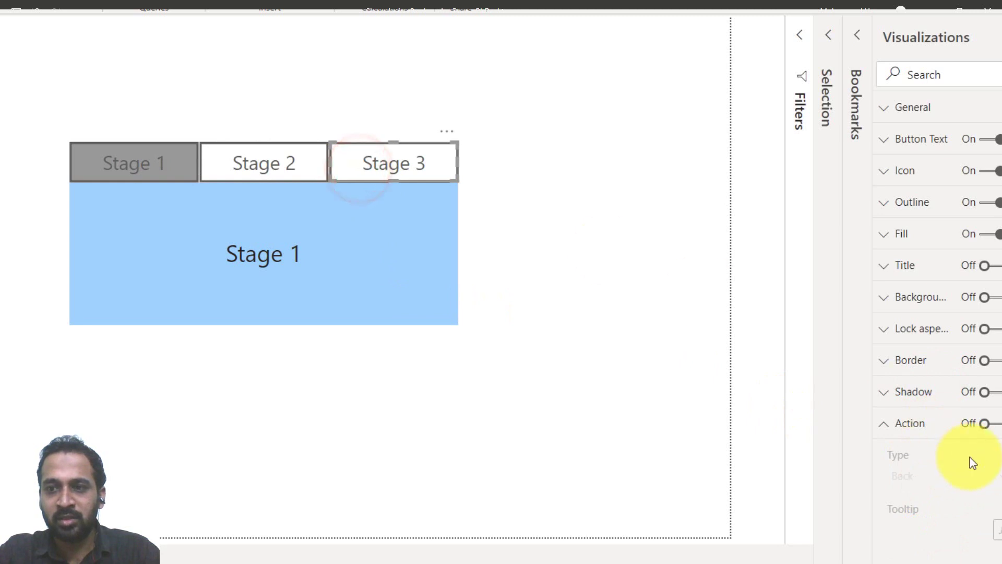
left_click(995, 424)
left_click(926, 477)
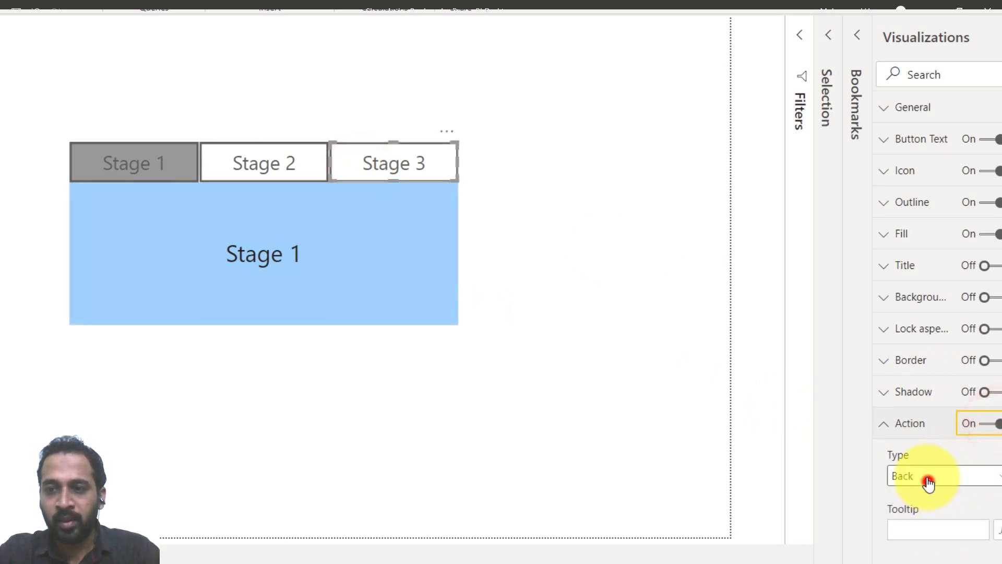
left_click(926, 386)
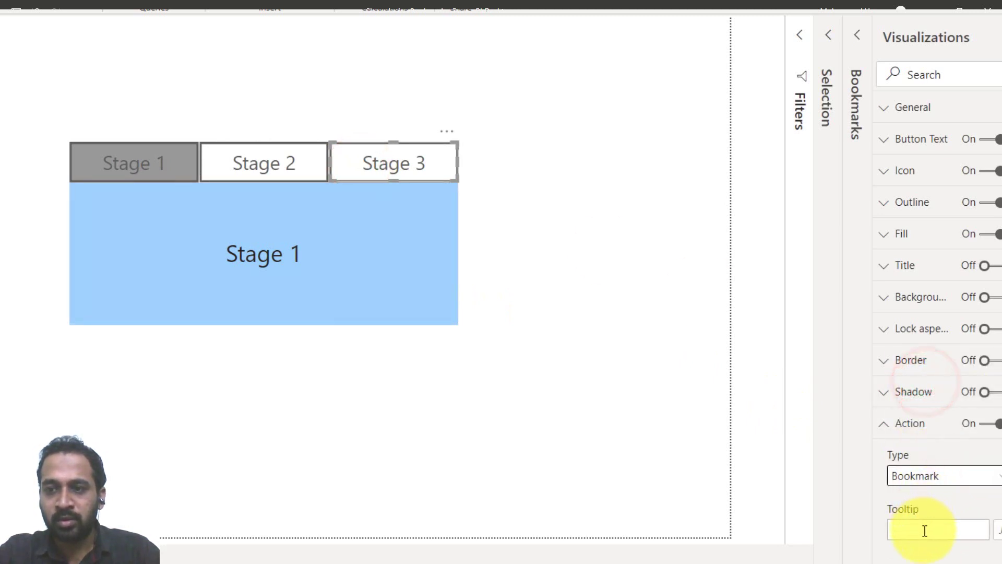
left_click(923, 530)
left_click(937, 509)
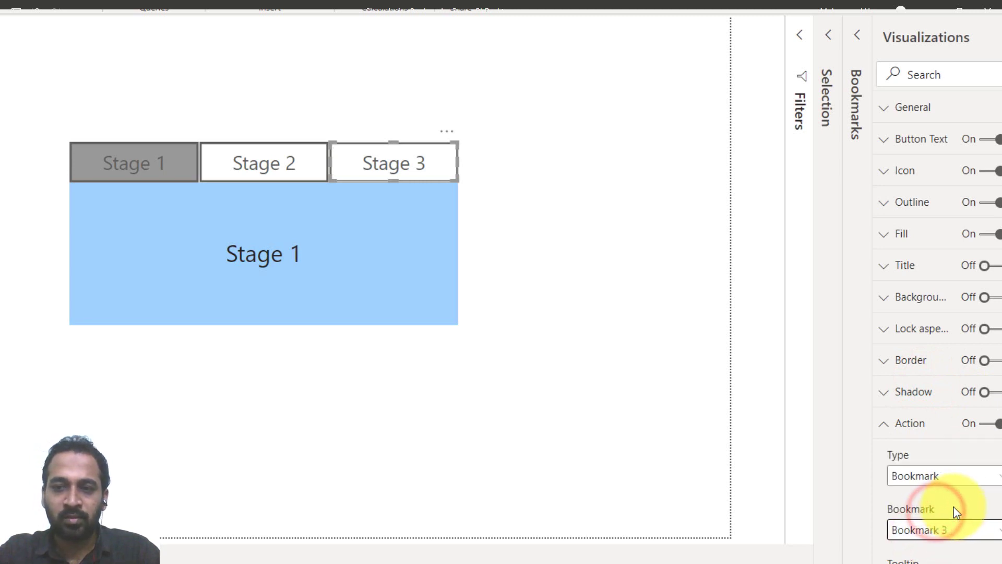
left_click(266, 163, "ctrl")
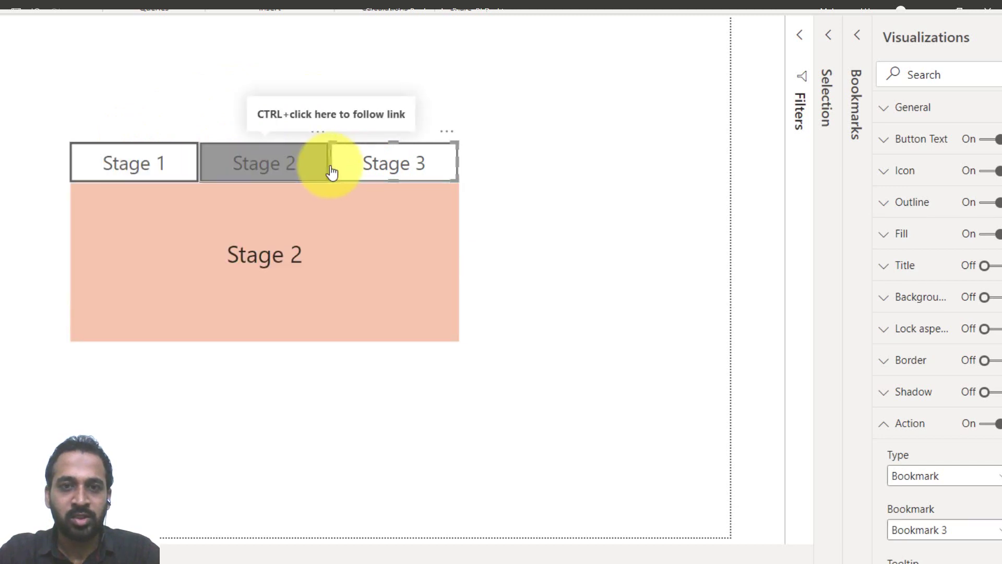
left_click(422, 169, "ctrl")
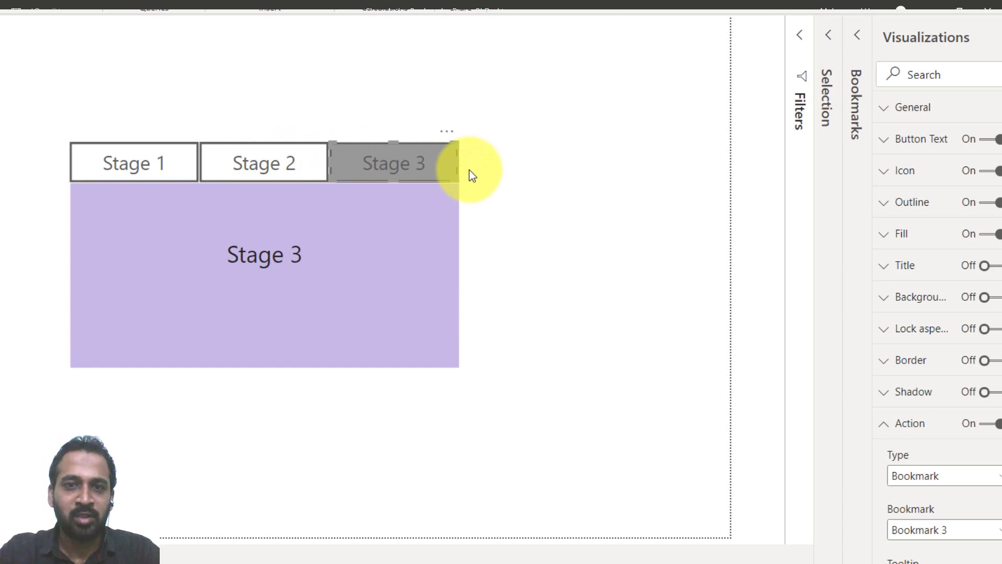
left_click(156, 166, "ctrl")
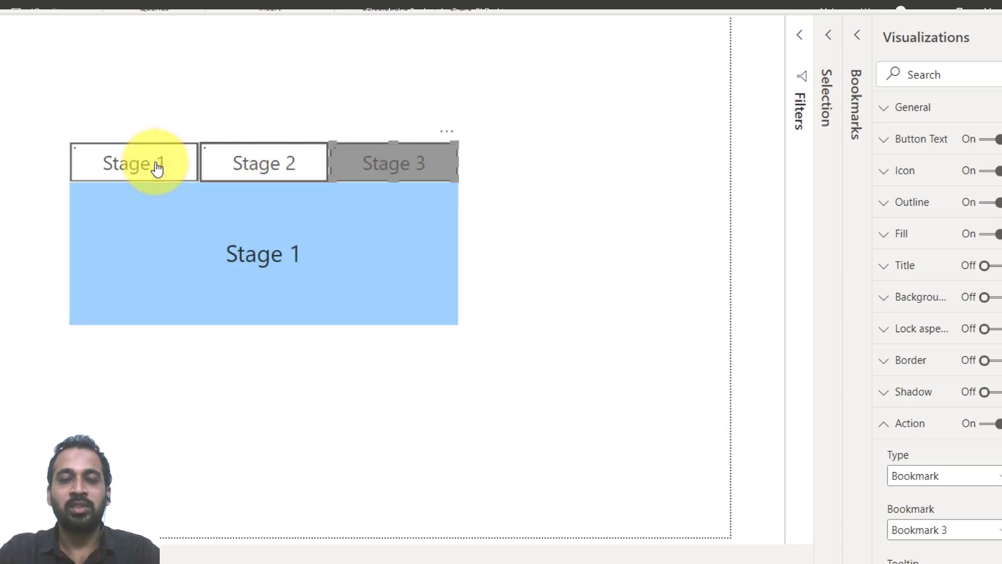